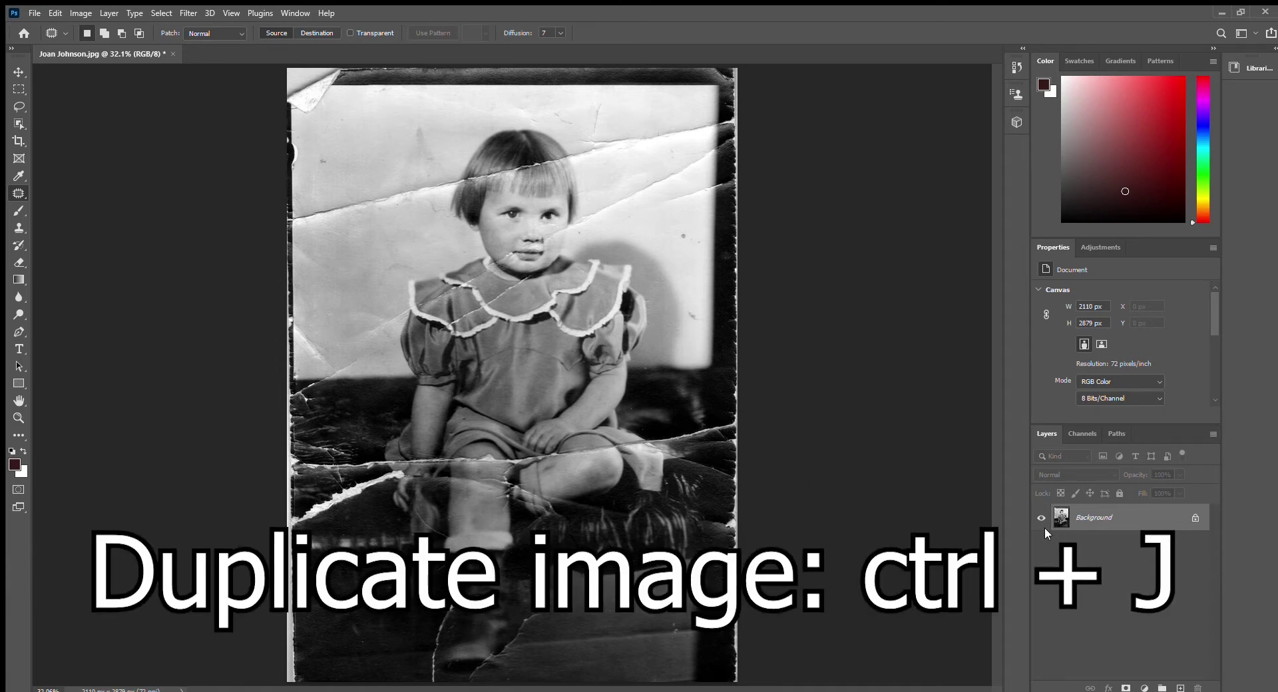
Duplicate the background layer and switch to the Patch tool.
{"action": "key", "text": "ctrl+j"}
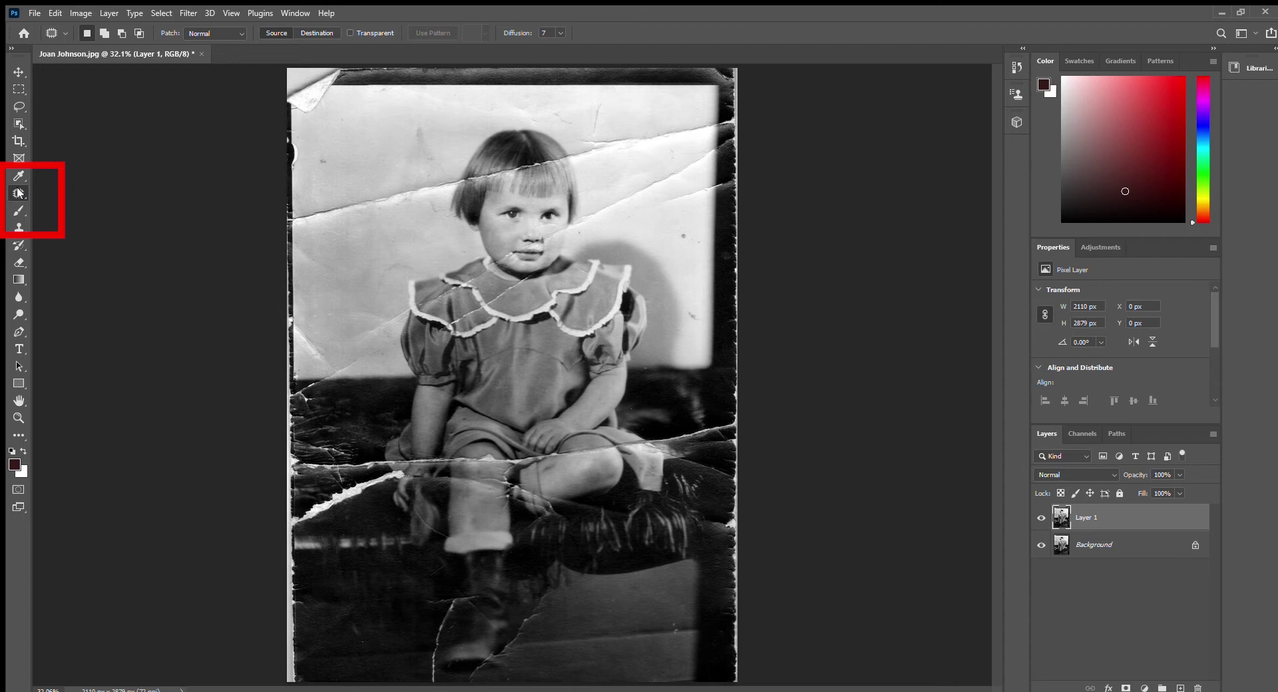
{"action": "left_click", "coordinate": [48, 197]}
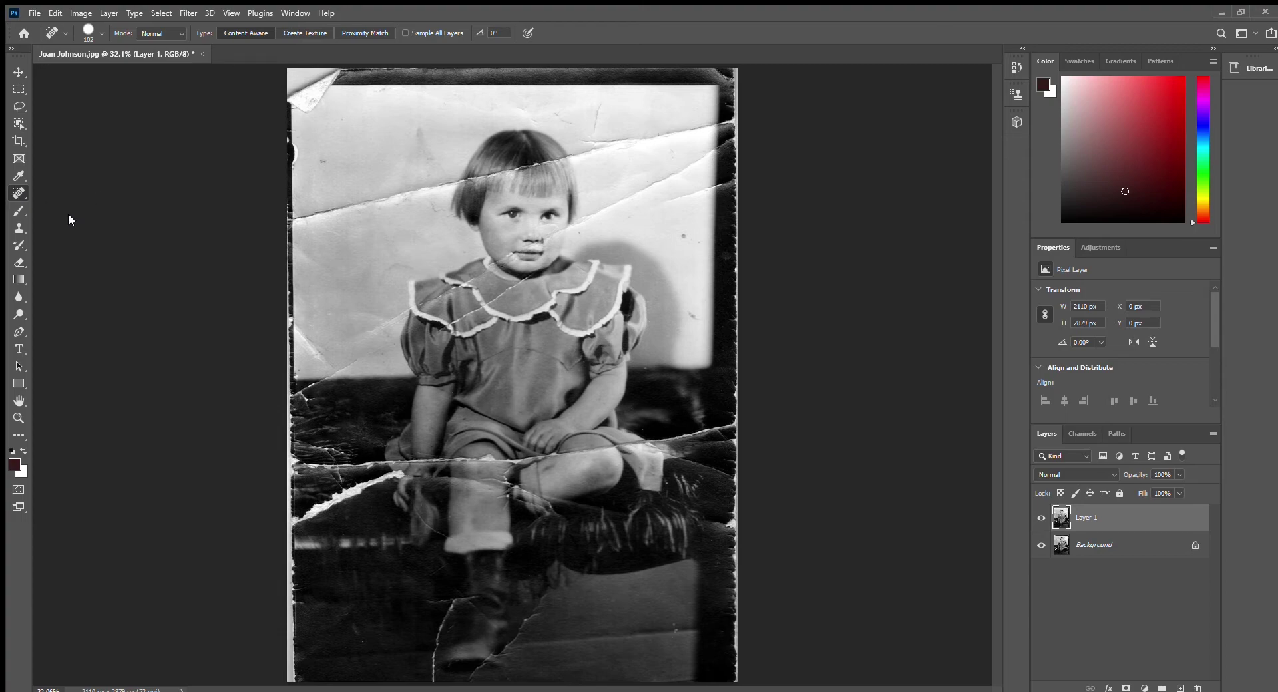
{"action": "key", "text": "shift+j"}
{"action": "key", "text": "shift+j"}
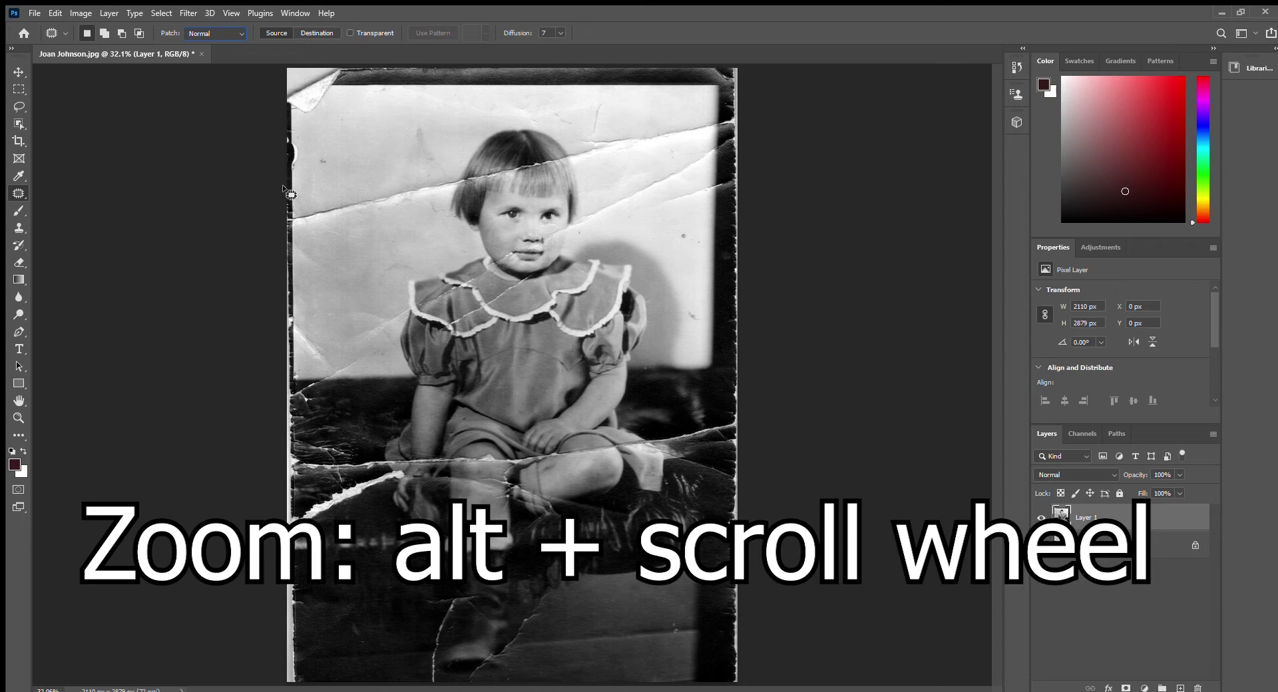
Patch the long crease on the backdrop left of the girl's head and the dark smudge at its outer end using clean backdrop.
{"action": "scroll", "coordinate": [305, 196], "scroll_direction": "up", "scroll_amount": 2}
{"action": "scroll", "coordinate": [323, 173], "scroll_direction": "up", "scroll_amount": 4}
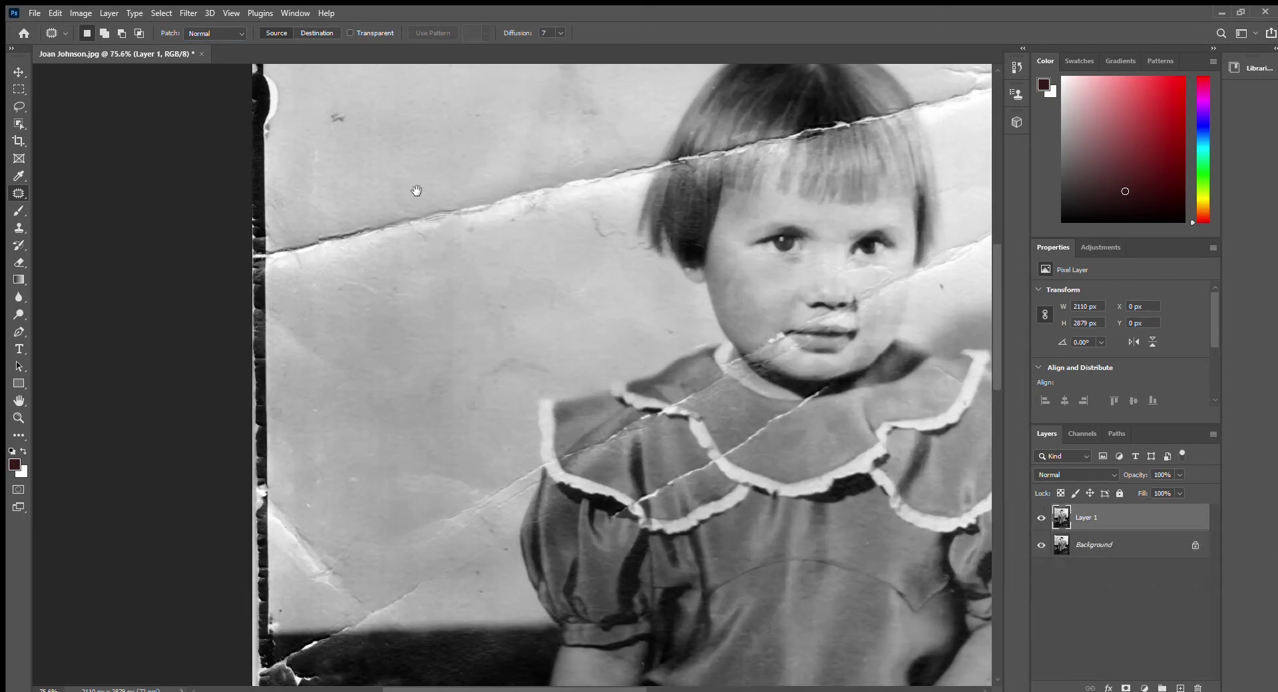
{"action": "left_click_drag", "start_coordinate": [417, 194], "coordinate": [396, 316]}
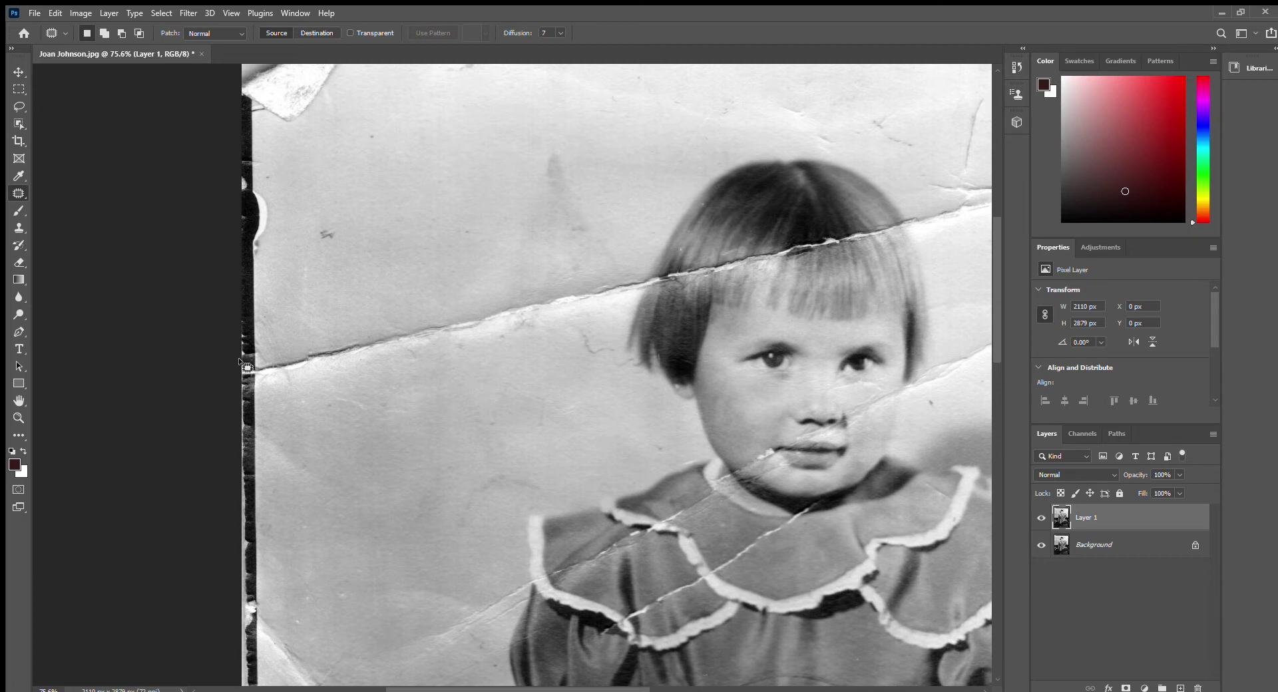
{"action": "mouse_move", "coordinate": [238, 363]}
{"action": "left_mouse_down"}
{"action": "mouse_move", "coordinate": [506, 282]}
{"action": "mouse_move", "coordinate": [633, 275]}
{"action": "mouse_move", "coordinate": [629, 301]}
{"action": "mouse_move", "coordinate": [423, 355]}
{"action": "mouse_move", "coordinate": [256, 384]}
{"action": "mouse_move", "coordinate": [242, 371]}
{"action": "left_mouse_up"}
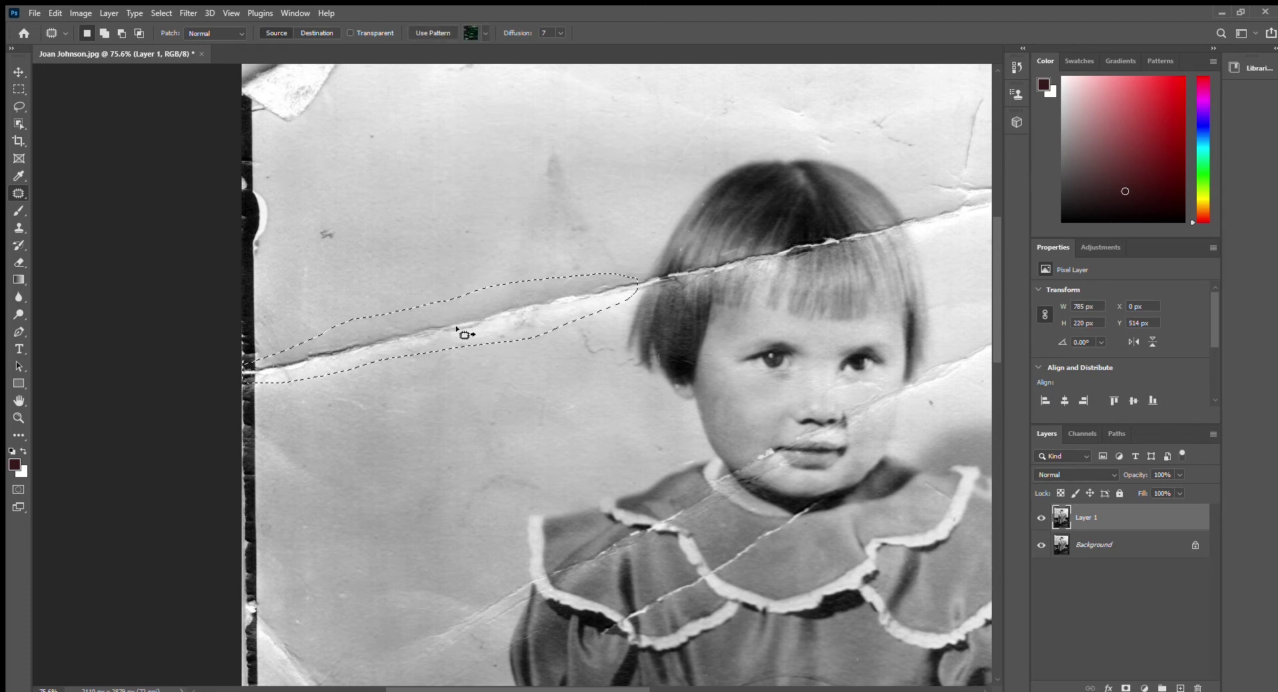
{"action": "left_click_drag", "start_coordinate": [457, 328], "coordinate": [454, 275]}
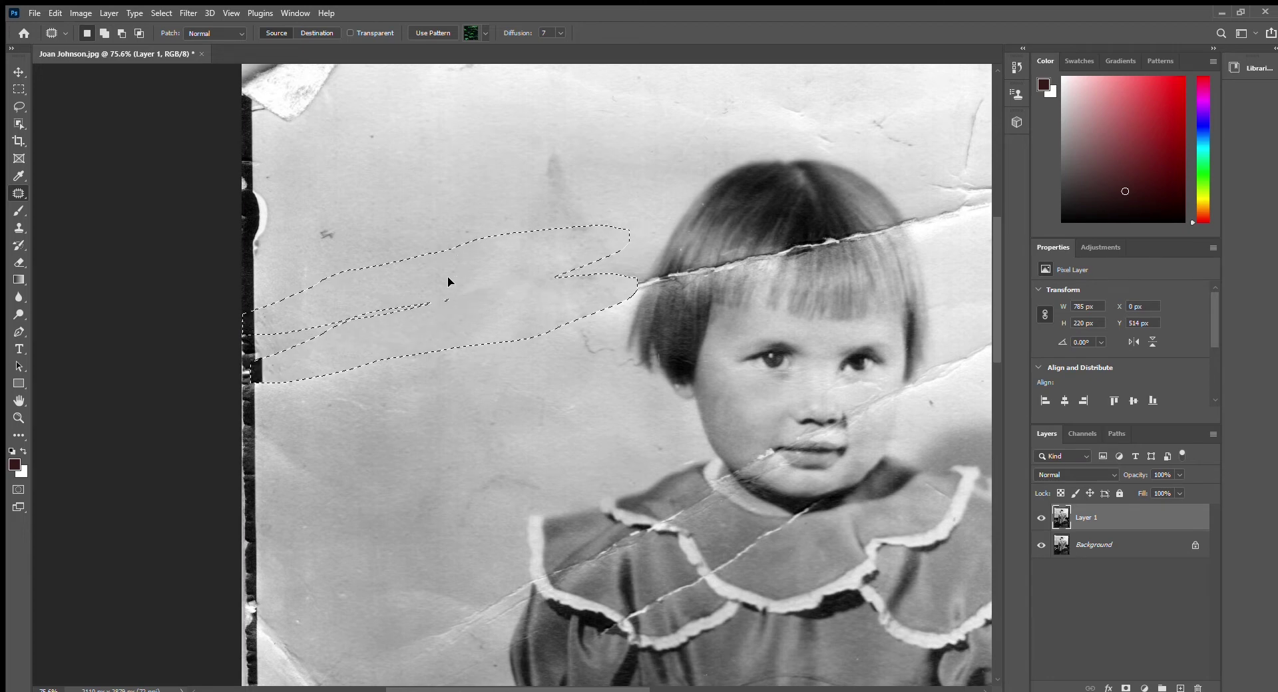
{"action": "mouse_move", "coordinate": [464, 276]}
{"action": "left_mouse_down"}
{"action": "mouse_move", "coordinate": [318, 298]}
{"action": "mouse_move", "coordinate": [417, 282]}
{"action": "mouse_move", "coordinate": [333, 283]}
{"action": "mouse_move", "coordinate": [482, 256]}
{"action": "mouse_move", "coordinate": [445, 269]}
{"action": "mouse_move", "coordinate": [456, 267]}
{"action": "left_mouse_up"}
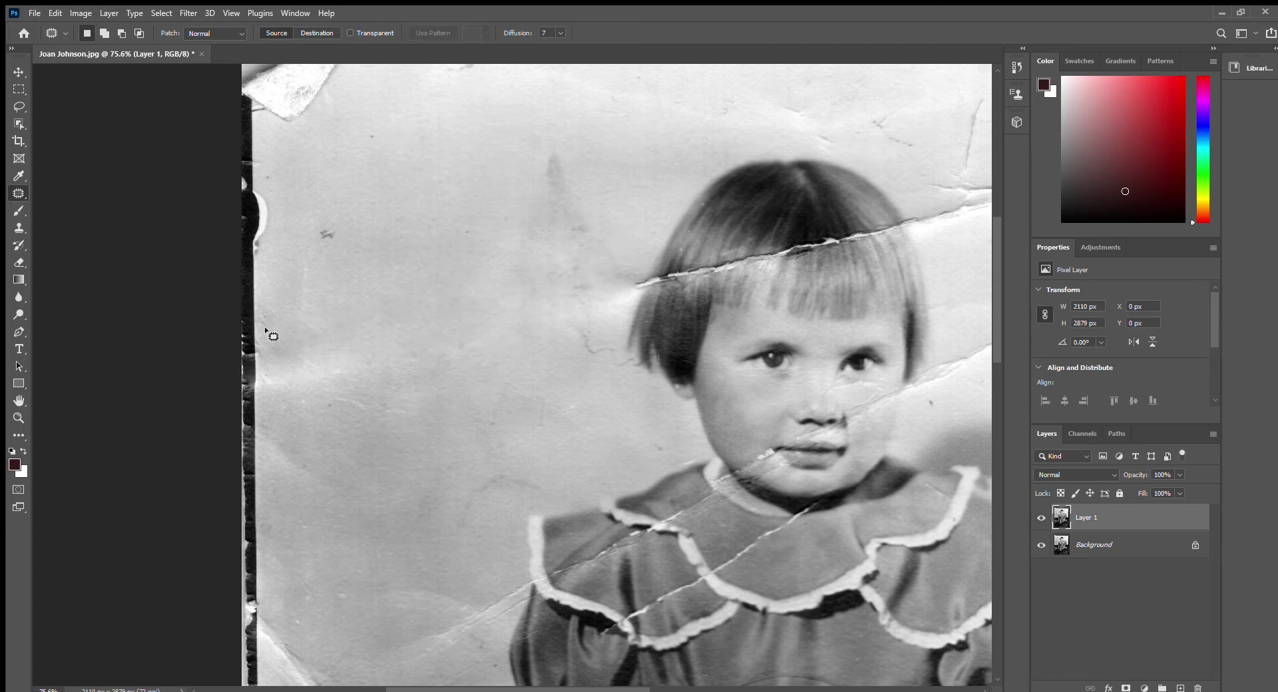
{"action": "mouse_move", "coordinate": [269, 333]}
{"action": "left_mouse_down"}
{"action": "mouse_move", "coordinate": [210, 367]}
{"action": "mouse_move", "coordinate": [219, 408]}
{"action": "mouse_move", "coordinate": [236, 408]}
{"action": "mouse_move", "coordinate": [261, 376]}
{"action": "mouse_move", "coordinate": [248, 278]}
{"action": "left_mouse_up"}
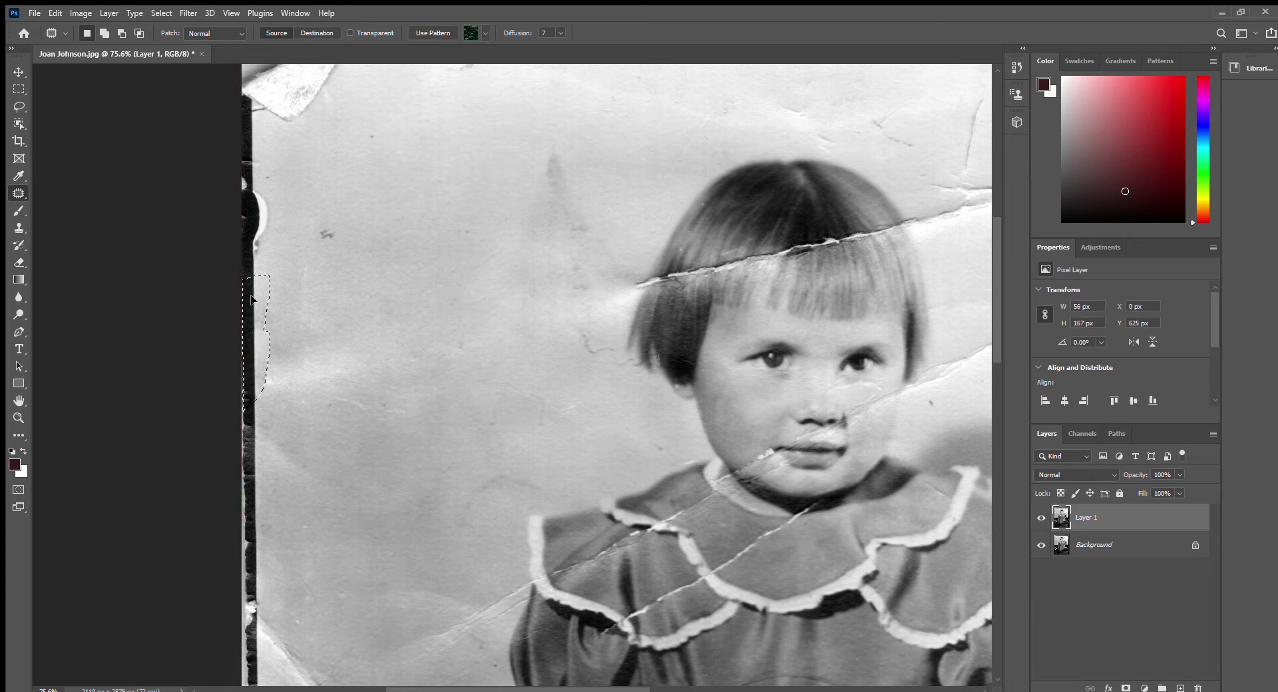
{"action": "left_click_drag", "start_coordinate": [251, 299], "coordinate": [263, 318]}
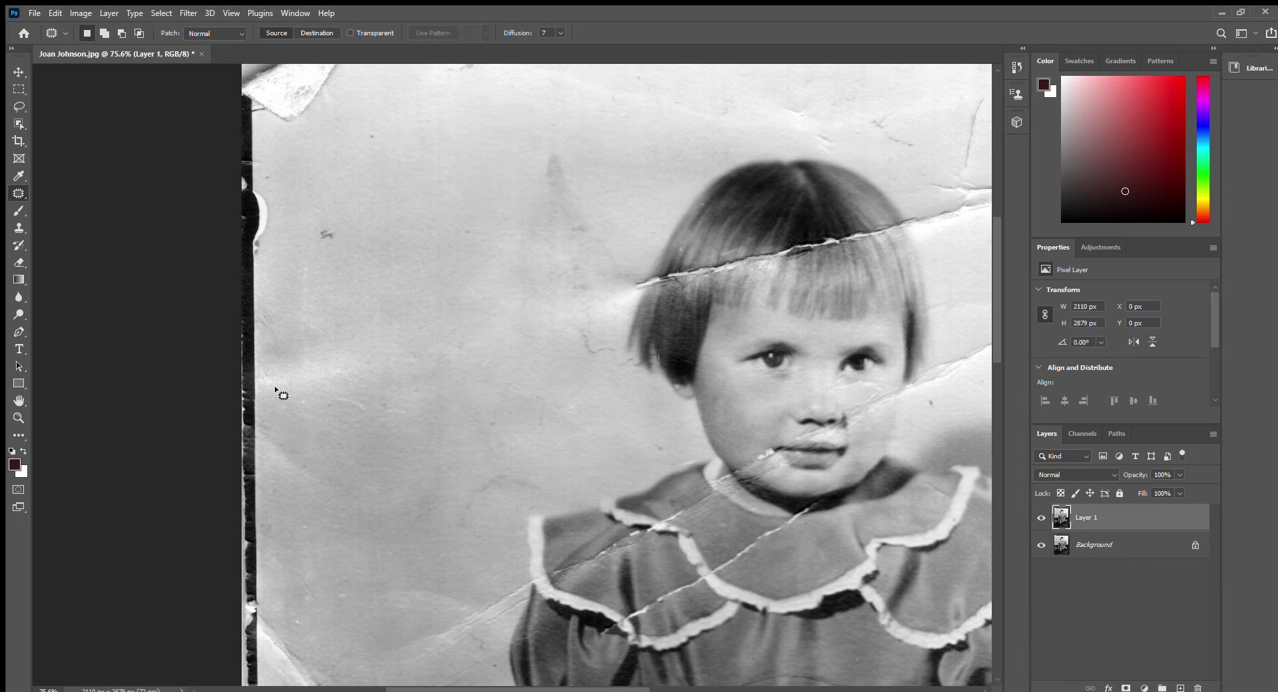
Patch the vertical smudge and nearby marks on the backdrop left of the girl's hair with clean backdrop.
{"action": "scroll", "coordinate": [293, 391], "scroll_direction": "down", "scroll_amount": 4}
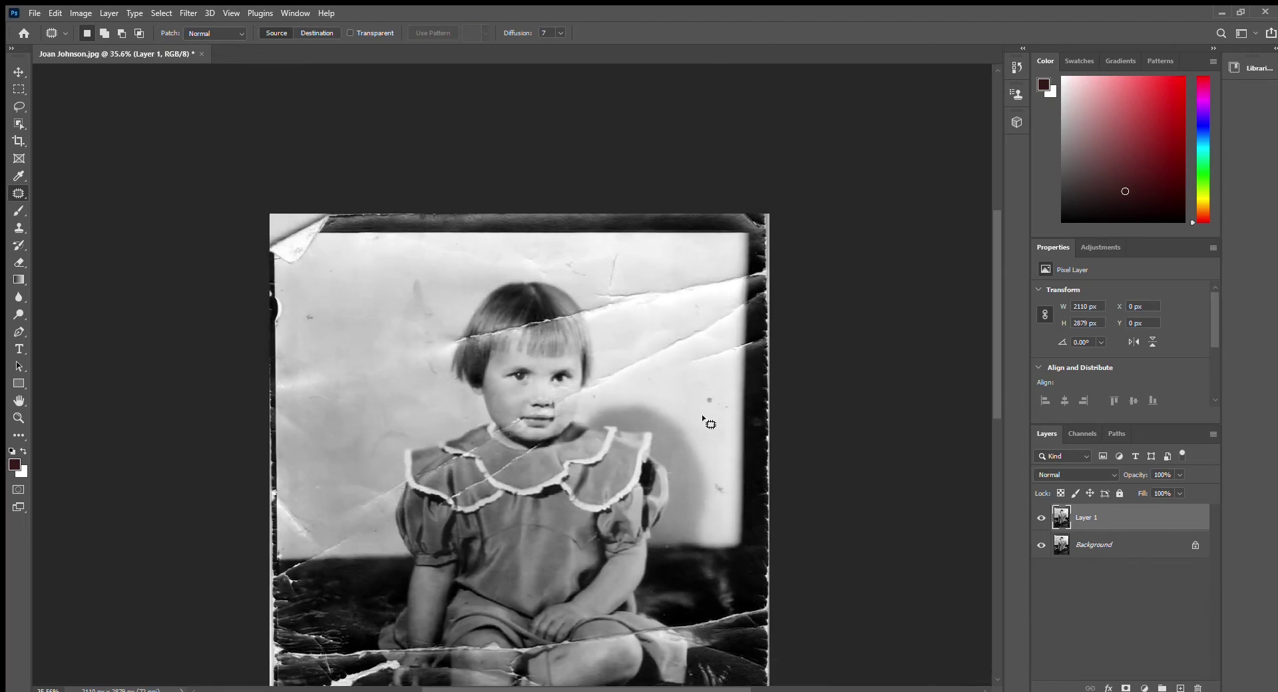
{"action": "left_click_drag", "start_coordinate": [710, 401], "coordinate": [643, 390]}
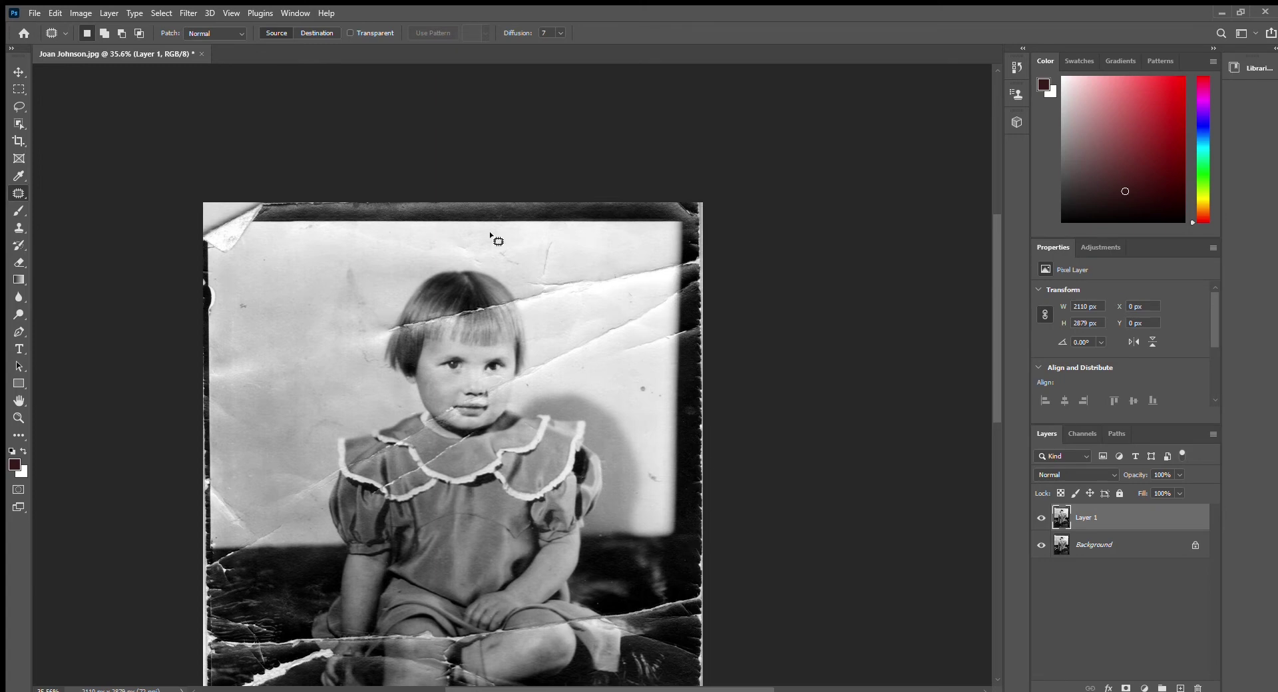
{"action": "scroll", "coordinate": [242, 339], "scroll_direction": "up", "scroll_amount": 4}
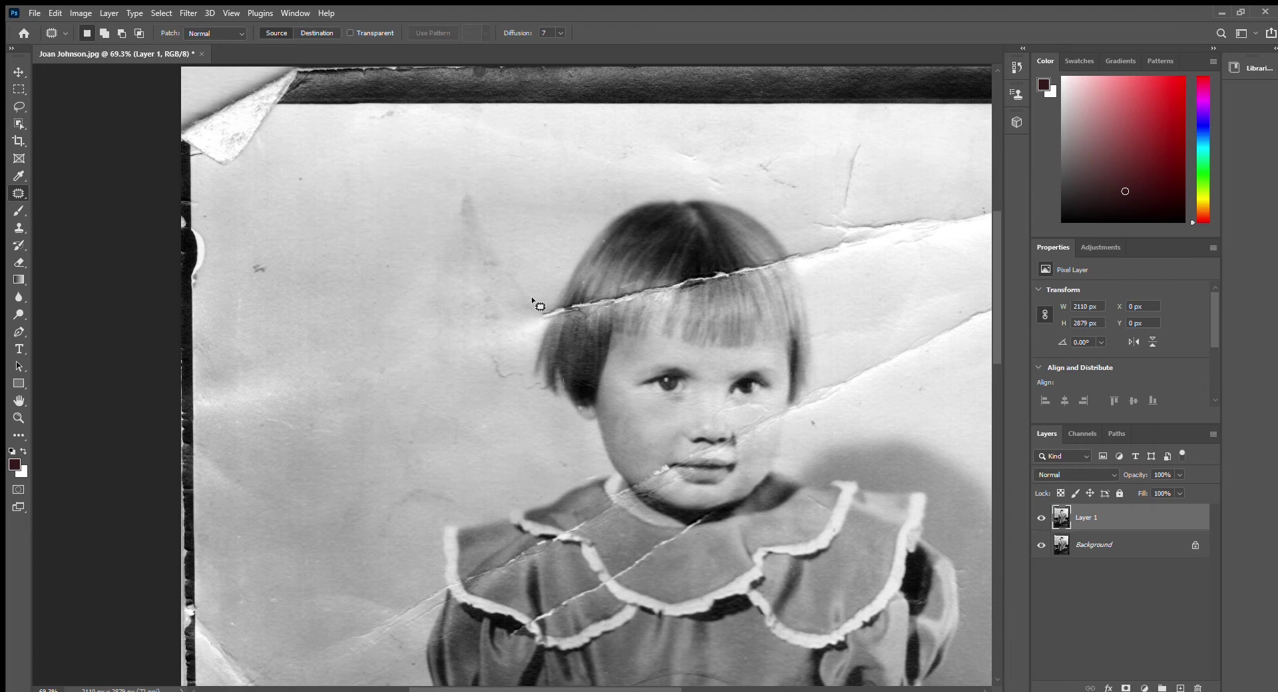
{"action": "mouse_move", "coordinate": [524, 299]}
{"action": "left_mouse_down"}
{"action": "mouse_move", "coordinate": [282, 337]}
{"action": "mouse_move", "coordinate": [214, 362]}
{"action": "mouse_move", "coordinate": [191, 397]}
{"action": "mouse_move", "coordinate": [214, 416]}
{"action": "mouse_move", "coordinate": [479, 375]}
{"action": "mouse_move", "coordinate": [538, 320]}
{"action": "left_mouse_up"}
{"action": "mouse_move", "coordinate": [447, 355]}
{"action": "left_mouse_down"}
{"action": "mouse_move", "coordinate": [458, 204]}
{"action": "mouse_move", "coordinate": [408, 316]}
{"action": "mouse_move", "coordinate": [491, 171]}
{"action": "left_mouse_up"}
{"action": "key", "text": "ctrl+d"}
{"action": "mouse_move", "coordinate": [461, 240]}
{"action": "left_mouse_down"}
{"action": "mouse_move", "coordinate": [341, 227]}
{"action": "mouse_move", "coordinate": [314, 306]}
{"action": "left_mouse_up"}
{"action": "key", "text": "ctrl+d"}
Patch the small dark spot near the photo's left edge and the faint marks above it.
{"action": "mouse_move", "coordinate": [242, 247]}
{"action": "left_mouse_down"}
{"action": "mouse_move", "coordinate": [264, 282]}
{"action": "mouse_move", "coordinate": [242, 249]}
{"action": "left_mouse_up"}
{"action": "left_click_drag", "start_coordinate": [263, 260], "coordinate": [375, 207]}
{"action": "key", "text": "ctrl+d"}
{"action": "mouse_move", "coordinate": [310, 167]}
{"action": "left_mouse_down"}
{"action": "mouse_move", "coordinate": [275, 188]}
{"action": "mouse_move", "coordinate": [338, 187]}
{"action": "mouse_move", "coordinate": [303, 189]}
{"action": "left_mouse_up"}
{"action": "key", "text": "ctrl+d"}
Try to patch the mark just below the dark upper border of the backdrop, and undo that patch.
{"action": "mouse_move", "coordinate": [365, 126]}
{"action": "left_mouse_down"}
{"action": "mouse_move", "coordinate": [408, 104]}
{"action": "mouse_move", "coordinate": [362, 128]}
{"action": "mouse_move", "coordinate": [384, 229]}
{"action": "left_mouse_up"}
{"action": "key", "text": "ctrl+d"}
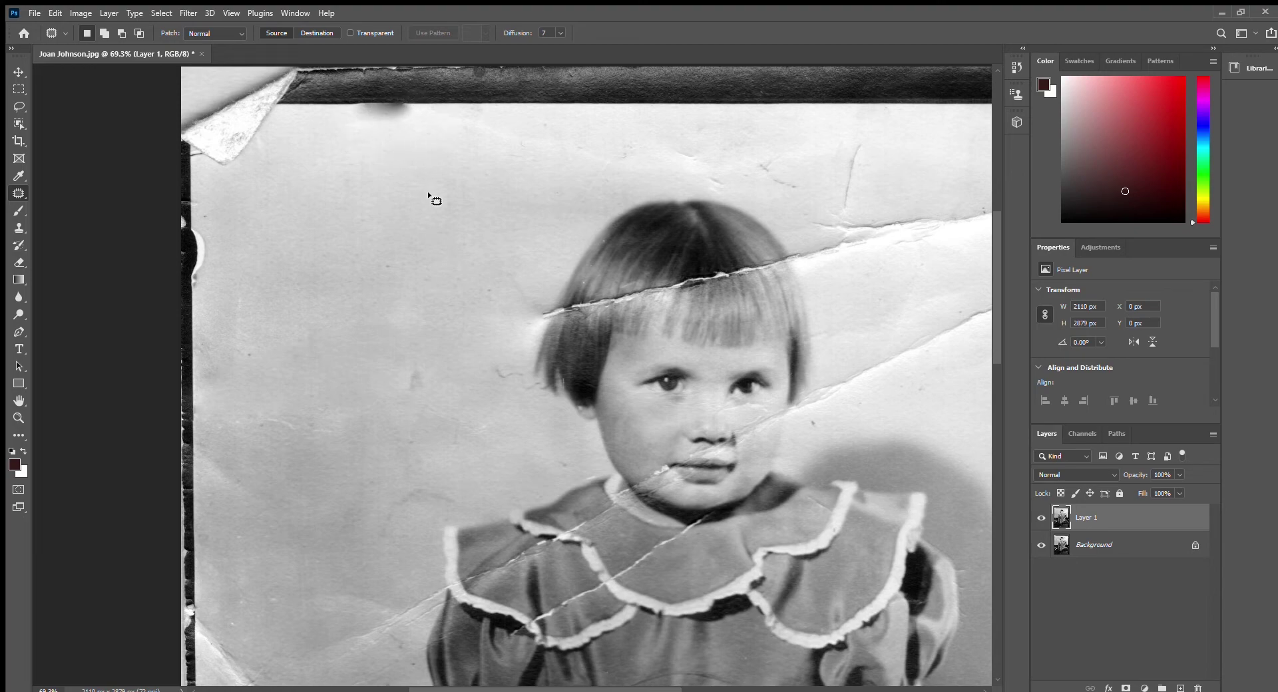
{"action": "key", "text": "ctrl+z"}
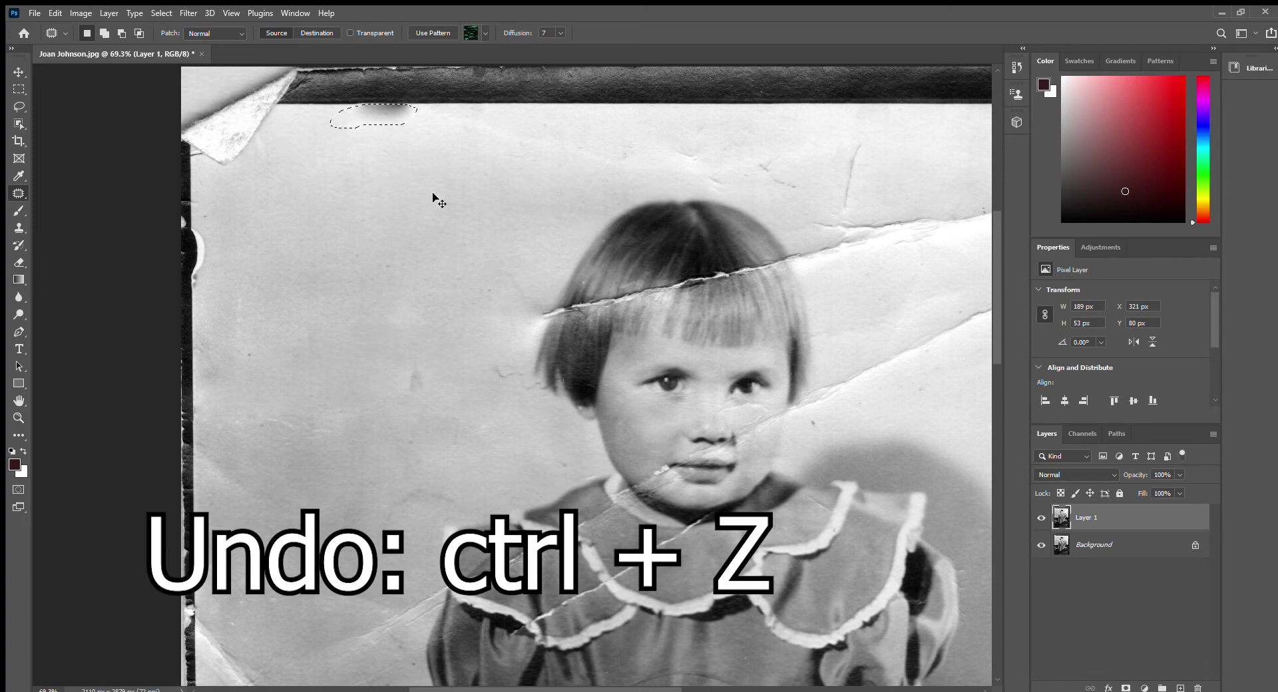
{"action": "key", "text": "ctrl+z"}
{"action": "key", "text": "ctrl+z"}
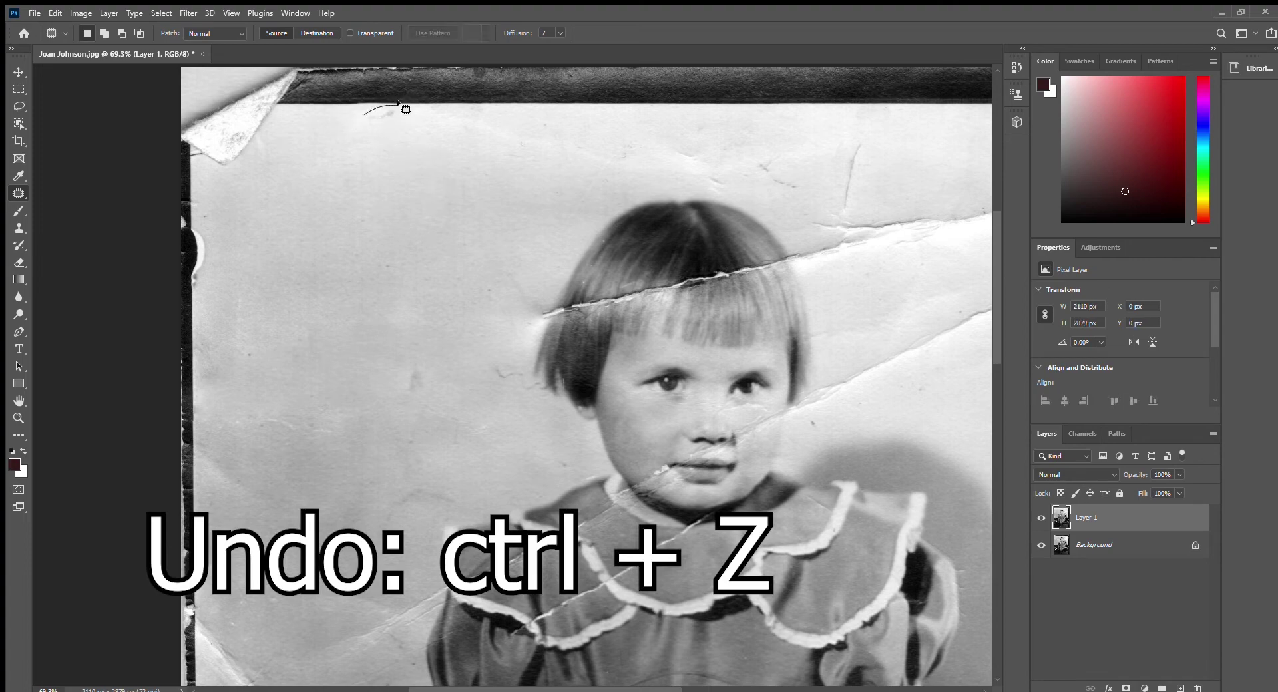
Patch the mark below the upper border and the faint blotch midway down the left backdrop, and fit the whole photo in view.
{"action": "mouse_move", "coordinate": [397, 102]}
{"action": "left_mouse_down"}
{"action": "mouse_move", "coordinate": [393, 130]}
{"action": "mouse_move", "coordinate": [365, 119]}
{"action": "left_mouse_up"}
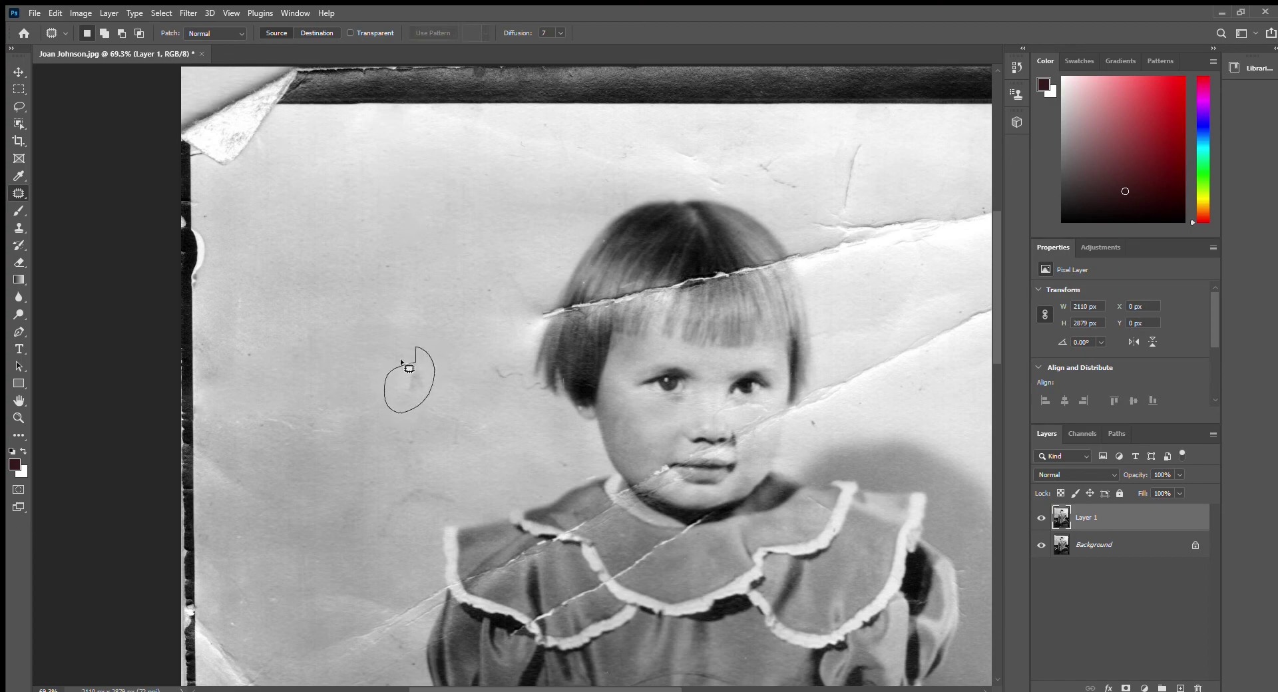
{"action": "left_click_drag", "start_coordinate": [404, 383], "coordinate": [402, 240]}
{"action": "left_click", "coordinate": [489, 237]}
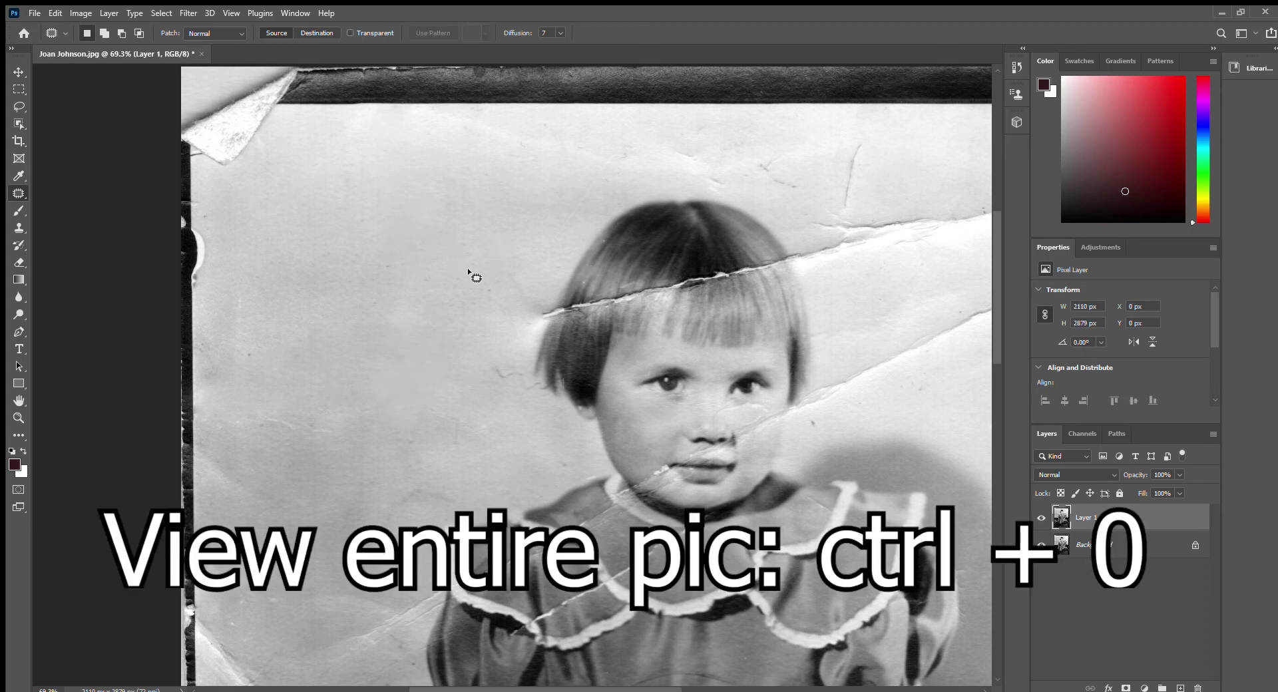
{"action": "key", "text": "ctrl+0"}
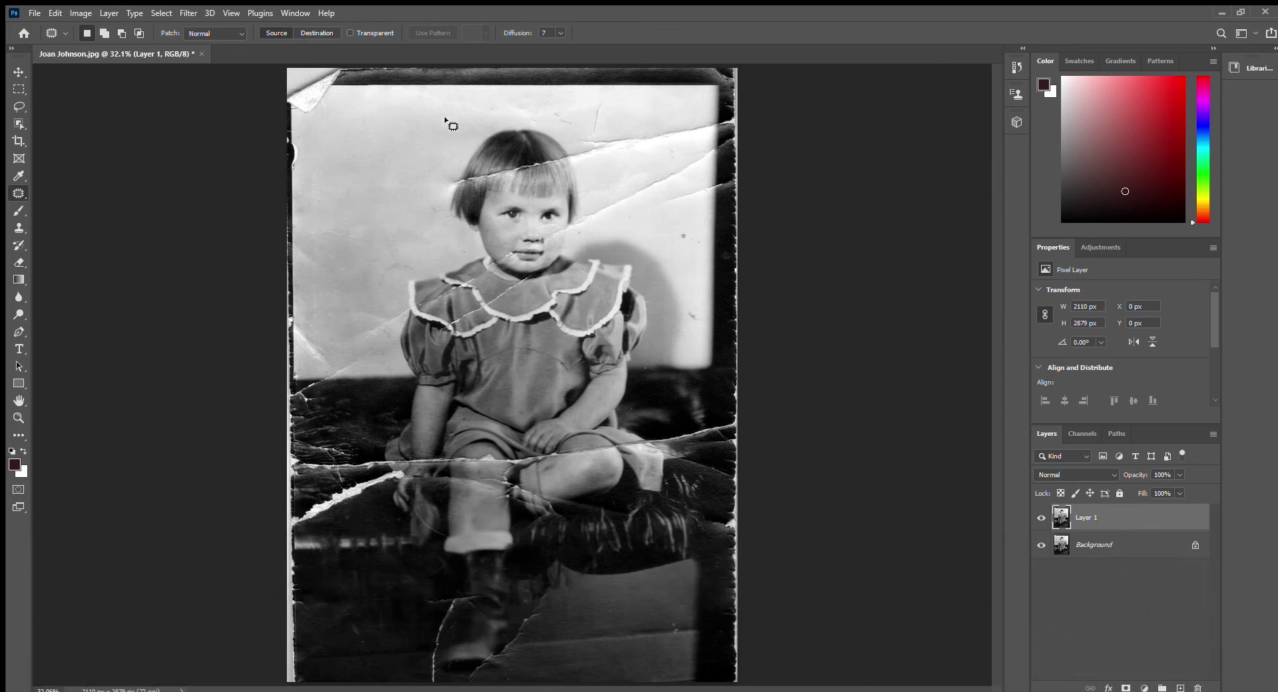
Patch the wide white crease running from the right side of the hair to the backdrop's right edge.
{"action": "scroll", "coordinate": [710, 108], "scroll_direction": "up", "scroll_amount": 5}
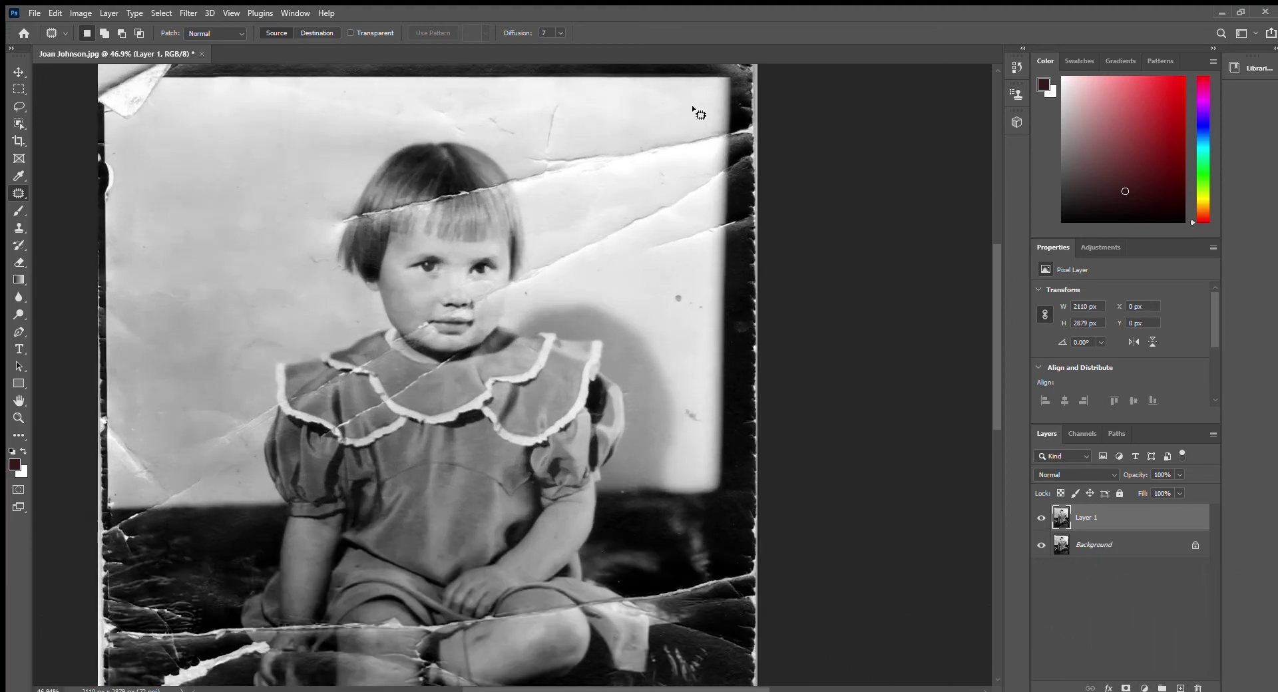
{"action": "scroll", "coordinate": [409, 266], "scroll_direction": "up", "scroll_amount": 2}
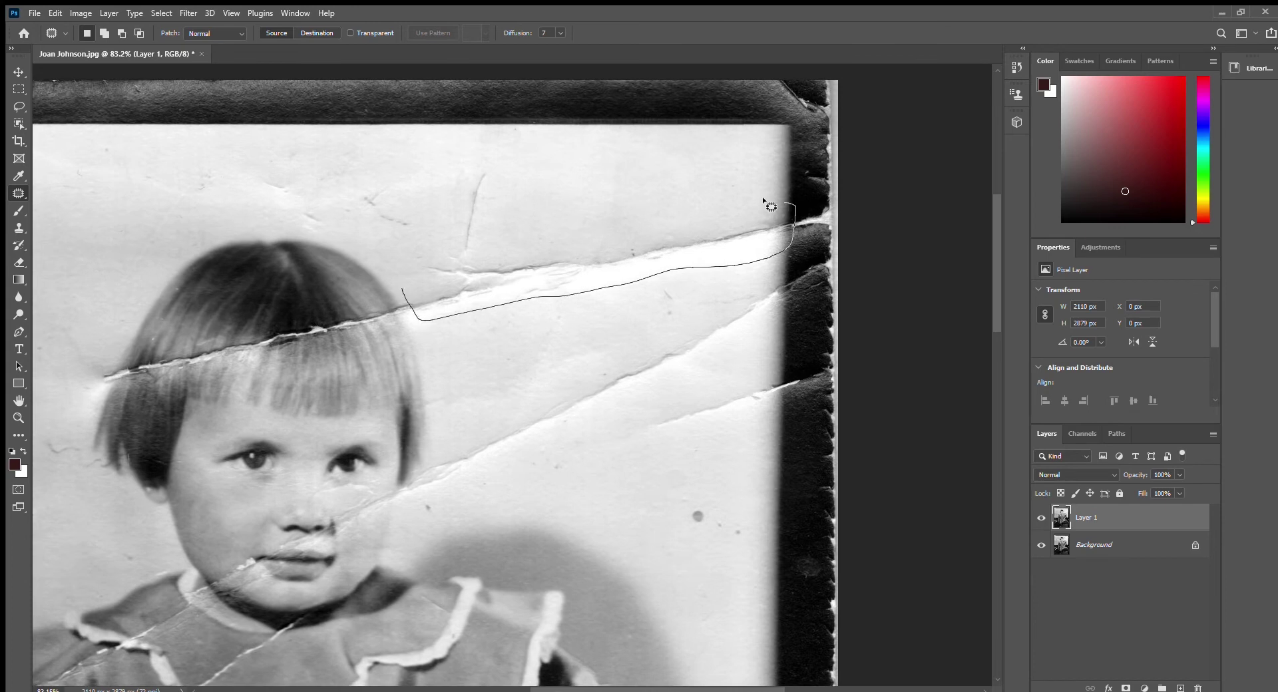
{"action": "left_click_drag", "start_coordinate": [763, 199], "coordinate": [404, 288]}
{"action": "left_click_drag", "start_coordinate": [606, 248], "coordinate": [610, 196]}
{"action": "key", "text": "ctrl+d"}
Patch the vertical scratch and the small scuffs on the backdrop above the right side of the girl's head.
{"action": "left_click_drag", "start_coordinate": [485, 167], "coordinate": [489, 174]}
{"action": "left_click_drag", "start_coordinate": [486, 203], "coordinate": [550, 200]}
{"action": "key", "text": "ctrl+d"}
{"action": "left_click_drag", "start_coordinate": [603, 230], "coordinate": [609, 193]}
{"action": "mouse_move", "coordinate": [356, 198]}
{"action": "left_mouse_down"}
{"action": "mouse_move", "coordinate": [436, 223]}
{"action": "mouse_move", "coordinate": [358, 199]}
{"action": "left_mouse_up"}
{"action": "left_click_drag", "start_coordinate": [389, 208], "coordinate": [506, 256]}
{"action": "key", "text": "ctrl+d"}
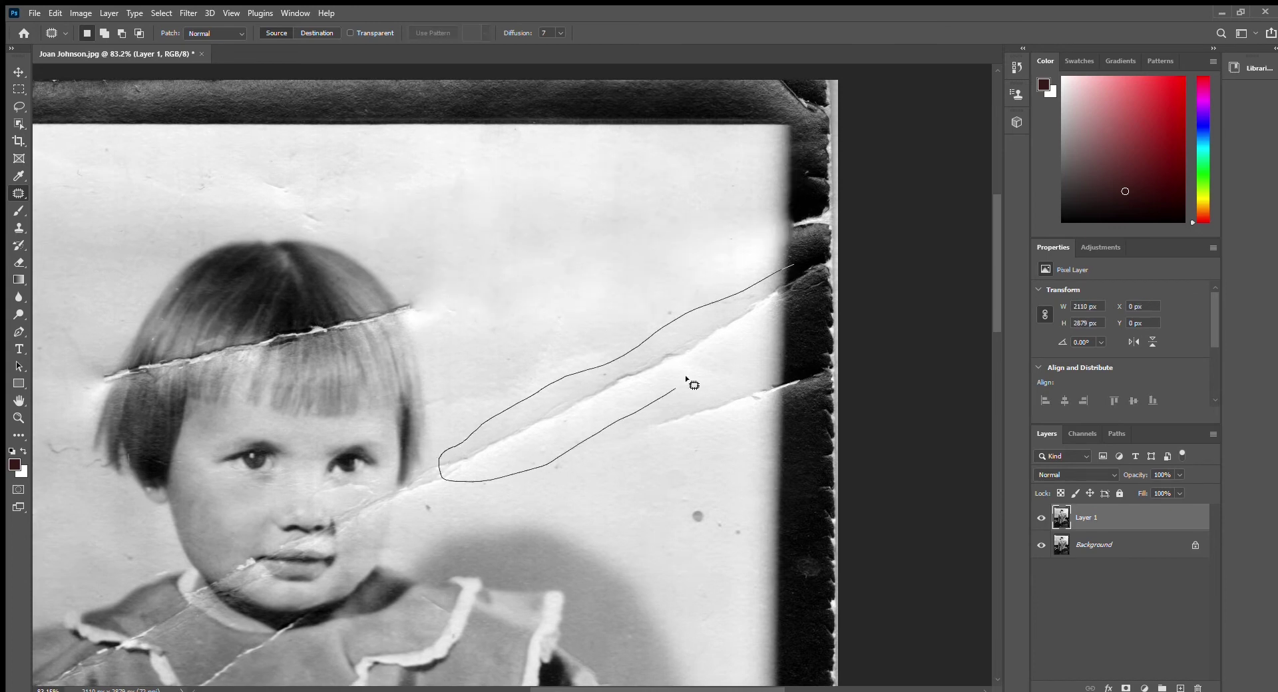
Patch the two lower diagonal creases on the backdrop between the girl's face and the right border.
{"action": "mouse_move", "coordinate": [686, 378]}
{"action": "left_mouse_down"}
{"action": "mouse_move", "coordinate": [760, 347]}
{"action": "mouse_move", "coordinate": [733, 365]}
{"action": "left_mouse_up"}
{"action": "key", "text": "ctrl+d"}
{"action": "left_click_drag", "start_coordinate": [722, 298], "coordinate": [642, 286]}
{"action": "left_click_drag", "start_coordinate": [603, 357], "coordinate": [596, 354]}
{"action": "left_click_drag", "start_coordinate": [570, 374], "coordinate": [554, 254]}
{"action": "left_click_drag", "start_coordinate": [701, 359], "coordinate": [739, 308]}
{"action": "mouse_move", "coordinate": [709, 430]}
{"action": "left_mouse_down"}
{"action": "mouse_move", "coordinate": [689, 459]}
{"action": "mouse_move", "coordinate": [666, 433]}
{"action": "left_mouse_up"}
Patch the round dark spot and the specks beside it on the right backdrop.
{"action": "left_click_drag", "start_coordinate": [676, 486], "coordinate": [692, 489]}
{"action": "left_click_drag", "start_coordinate": [699, 510], "coordinate": [596, 469]}
{"action": "key", "text": "ctrl+d"}
{"action": "scroll", "coordinate": [587, 470], "scroll_direction": "down", "scroll_amount": 5}
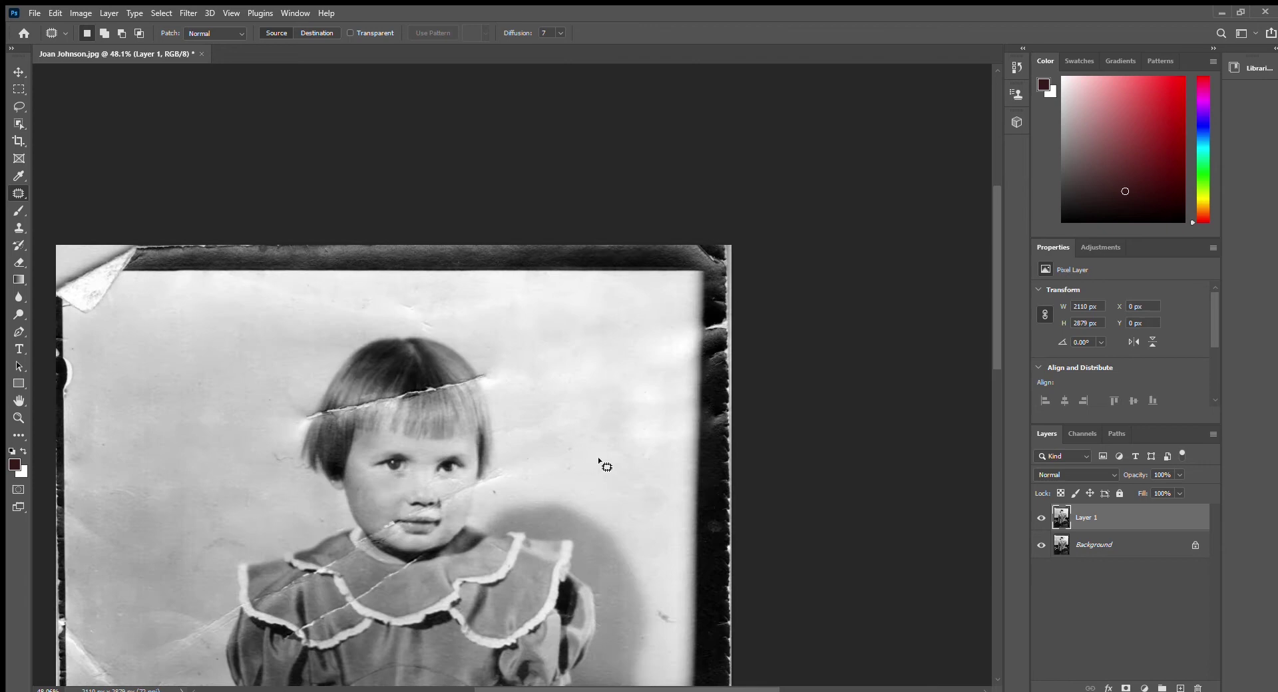
Patch the short crease at the backdrop's lower left edge and part of the diagonal crease beside the puffed sleeve.
{"action": "mouse_move", "coordinate": [456, 541]}
{"action": "left_mouse_down"}
{"action": "mouse_move", "coordinate": [537, 331]}
{"action": "mouse_move", "coordinate": [647, 297]}
{"action": "left_mouse_up"}
{"action": "scroll", "coordinate": [227, 403], "scroll_direction": "up", "scroll_amount": 4}
{"action": "mouse_move", "coordinate": [265, 354]}
{"action": "left_mouse_down"}
{"action": "mouse_move", "coordinate": [277, 462]}
{"action": "mouse_move", "coordinate": [265, 356]}
{"action": "left_mouse_up"}
{"action": "left_click_drag", "start_coordinate": [305, 429], "coordinate": [302, 307]}
{"action": "mouse_move", "coordinate": [458, 312]}
{"action": "left_mouse_down"}
{"action": "mouse_move", "coordinate": [493, 338]}
{"action": "mouse_move", "coordinate": [459, 338]}
{"action": "left_mouse_up"}
{"action": "mouse_move", "coordinate": [451, 366]}
{"action": "left_mouse_down"}
{"action": "mouse_move", "coordinate": [427, 223]}
{"action": "mouse_move", "coordinate": [526, 146]}
{"action": "mouse_move", "coordinate": [467, 306]}
{"action": "left_mouse_up"}
{"action": "mouse_move", "coordinate": [511, 281]}
{"action": "left_mouse_down"}
{"action": "mouse_move", "coordinate": [540, 262]}
{"action": "mouse_move", "coordinate": [545, 290]}
{"action": "left_mouse_up"}
Patch the small dark mark on the lower right backdrop beside the girl's shadow.
{"action": "scroll", "coordinate": [466, 280], "scroll_direction": "up", "scroll_amount": 2}
{"action": "scroll", "coordinate": [694, 396], "scroll_direction": "right", "scroll_amount": 4}
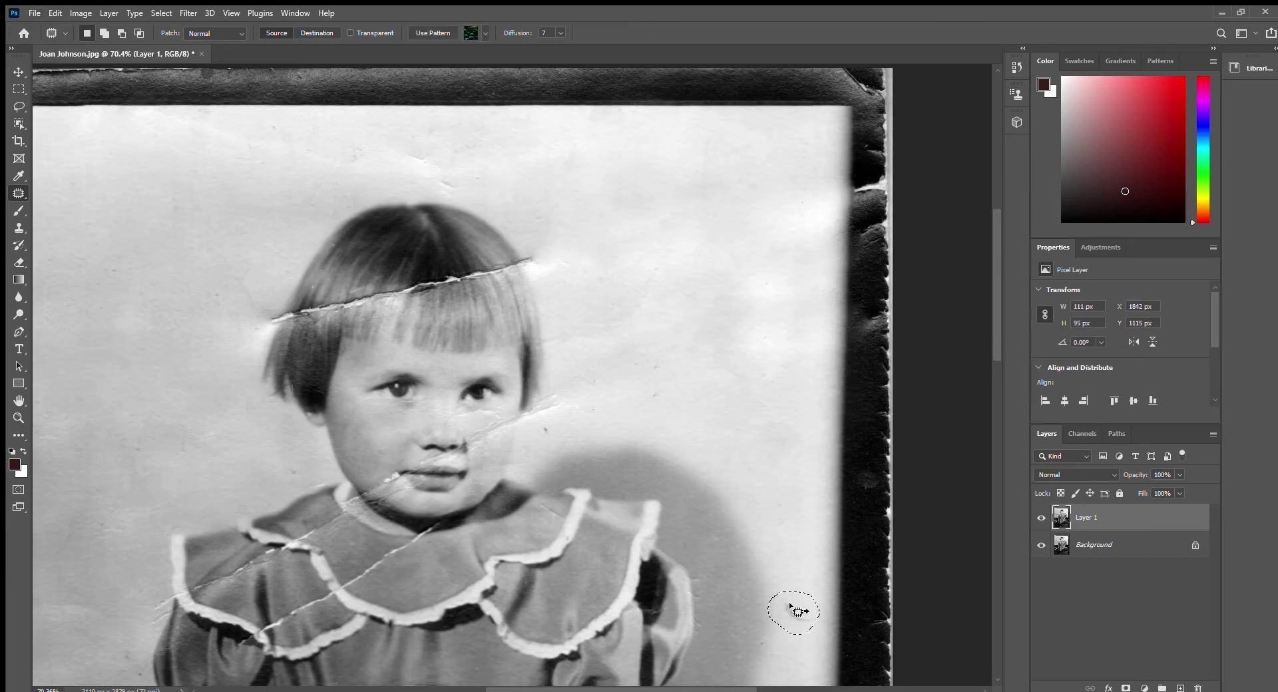
{"action": "key", "text": "ctrl+d"}
Patch the left portion of the tear across the girl's hair with matching hair texture.
{"action": "scroll", "coordinate": [678, 390], "scroll_direction": "down", "scroll_amount": 5}
{"action": "scroll", "coordinate": [652, 364], "scroll_direction": "down", "scroll_amount": 3}
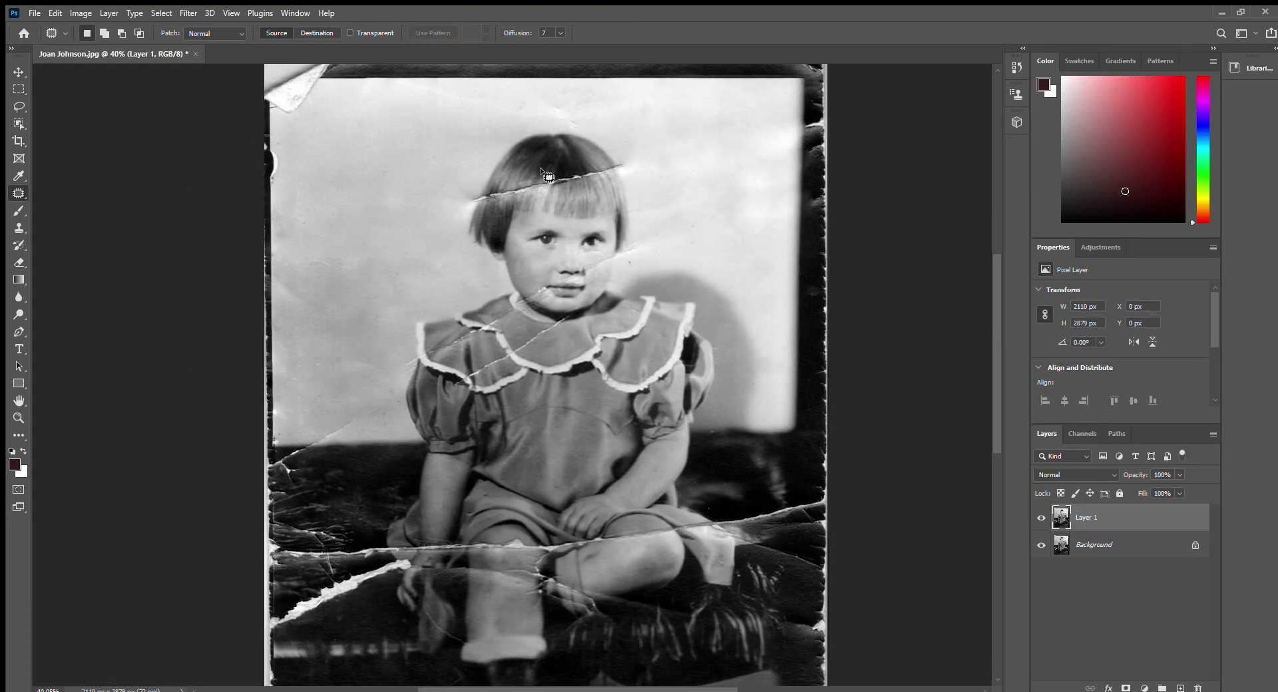
{"action": "scroll", "coordinate": [513, 138], "scroll_direction": "up", "scroll_amount": 8}
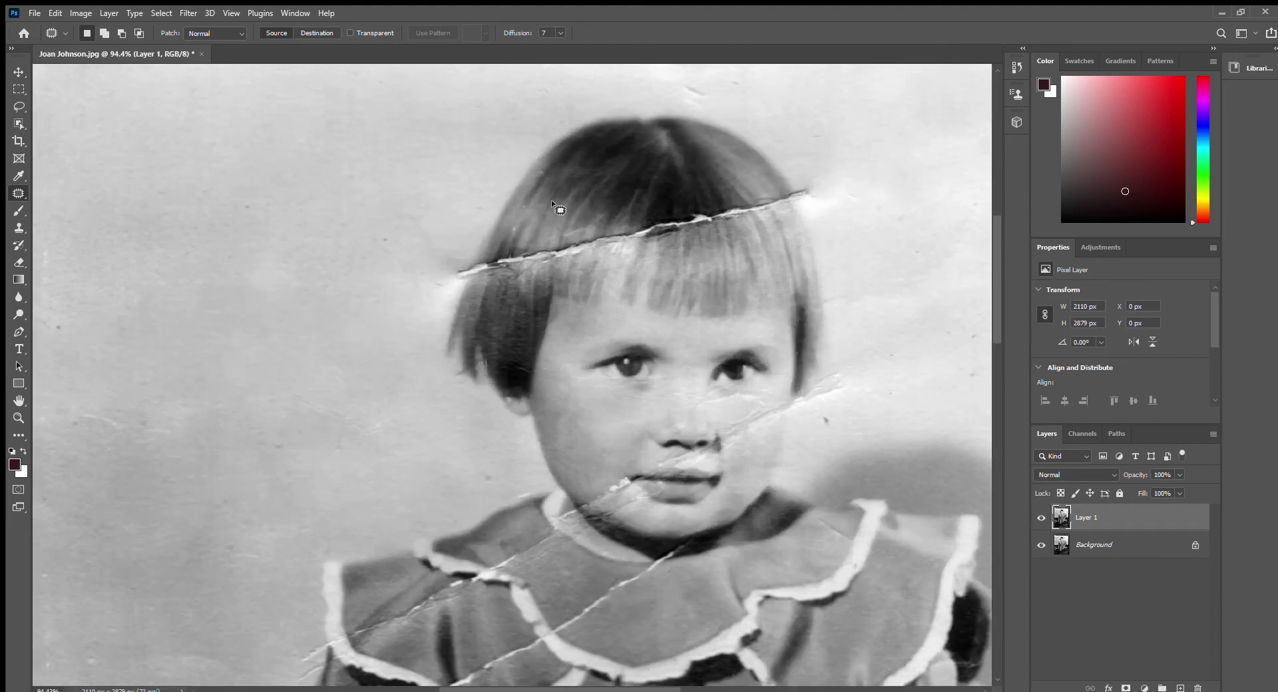
{"action": "scroll", "coordinate": [579, 221], "scroll_direction": "up", "scroll_amount": 2}
{"action": "scroll", "coordinate": [346, 327], "scroll_direction": "up", "scroll_amount": 1}
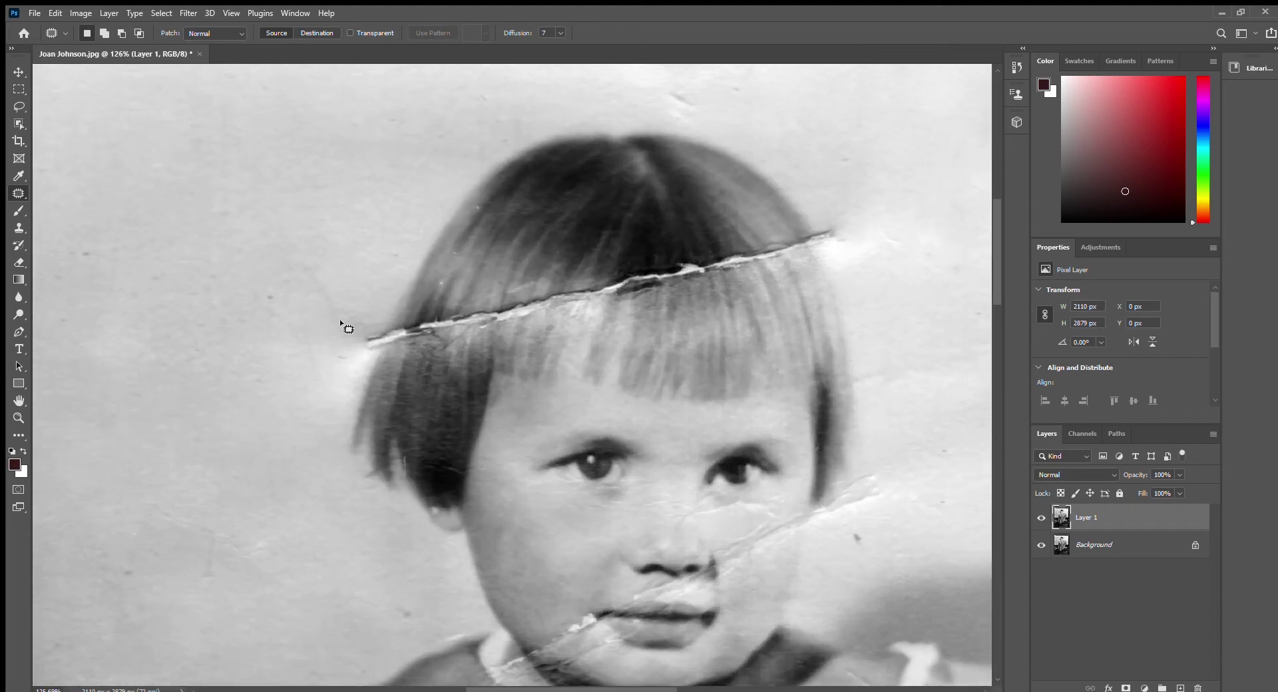
{"action": "left_click_drag", "start_coordinate": [354, 362], "coordinate": [358, 331]}
{"action": "left_click_drag", "start_coordinate": [455, 314], "coordinate": [473, 275]}
{"action": "key", "text": "ctrl+d"}
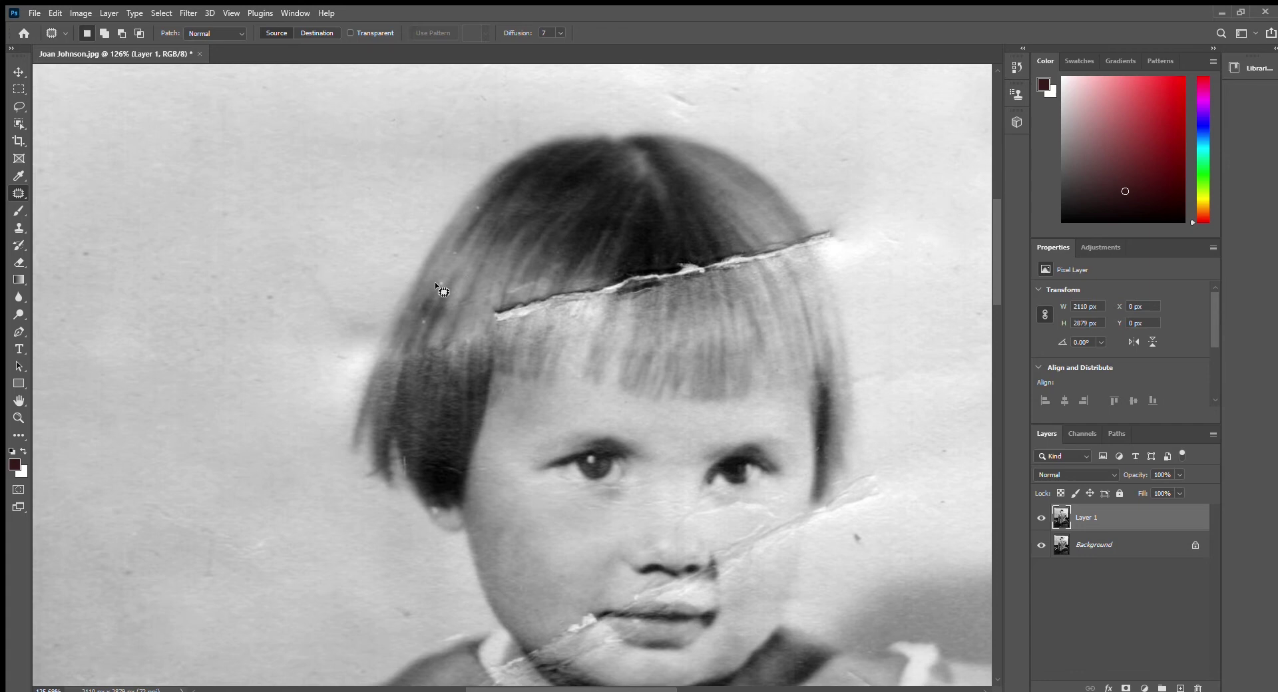
Patch the middle and right portions of the tear across the hair, section by section, with hair from just above.
{"action": "left_click_drag", "start_coordinate": [554, 311], "coordinate": [577, 294]}
{"action": "mouse_move", "coordinate": [553, 305]}
{"action": "left_mouse_down"}
{"action": "mouse_move", "coordinate": [563, 274]}
{"action": "mouse_move", "coordinate": [642, 301]}
{"action": "mouse_move", "coordinate": [714, 265]}
{"action": "left_mouse_up"}
{"action": "left_click_drag", "start_coordinate": [693, 276], "coordinate": [686, 250]}
{"action": "mouse_move", "coordinate": [696, 241]}
{"action": "left_mouse_down"}
{"action": "mouse_move", "coordinate": [771, 265]}
{"action": "mouse_move", "coordinate": [779, 233]}
{"action": "left_mouse_up"}
{"action": "left_click_drag", "start_coordinate": [752, 242], "coordinate": [739, 219]}
{"action": "left_click_drag", "start_coordinate": [834, 229], "coordinate": [779, 267]}
{"action": "key", "text": "ctrl+d"}
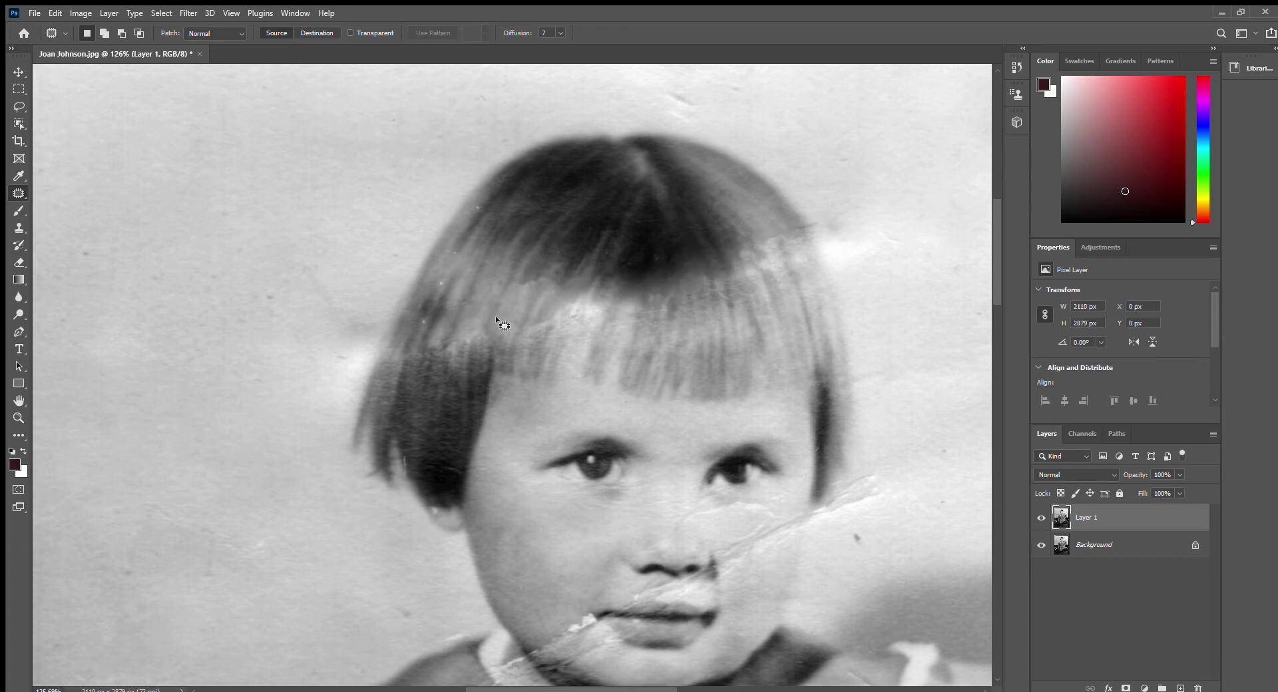
Patch the blotchy bright areas left along the repaired tear above the girl's bangs.
{"action": "scroll", "coordinate": [496, 316], "scroll_direction": "down", "scroll_amount": 1}
{"action": "left_click_drag", "start_coordinate": [501, 365], "coordinate": [501, 366]}
{"action": "left_click_drag", "start_coordinate": [531, 334], "coordinate": [529, 360]}
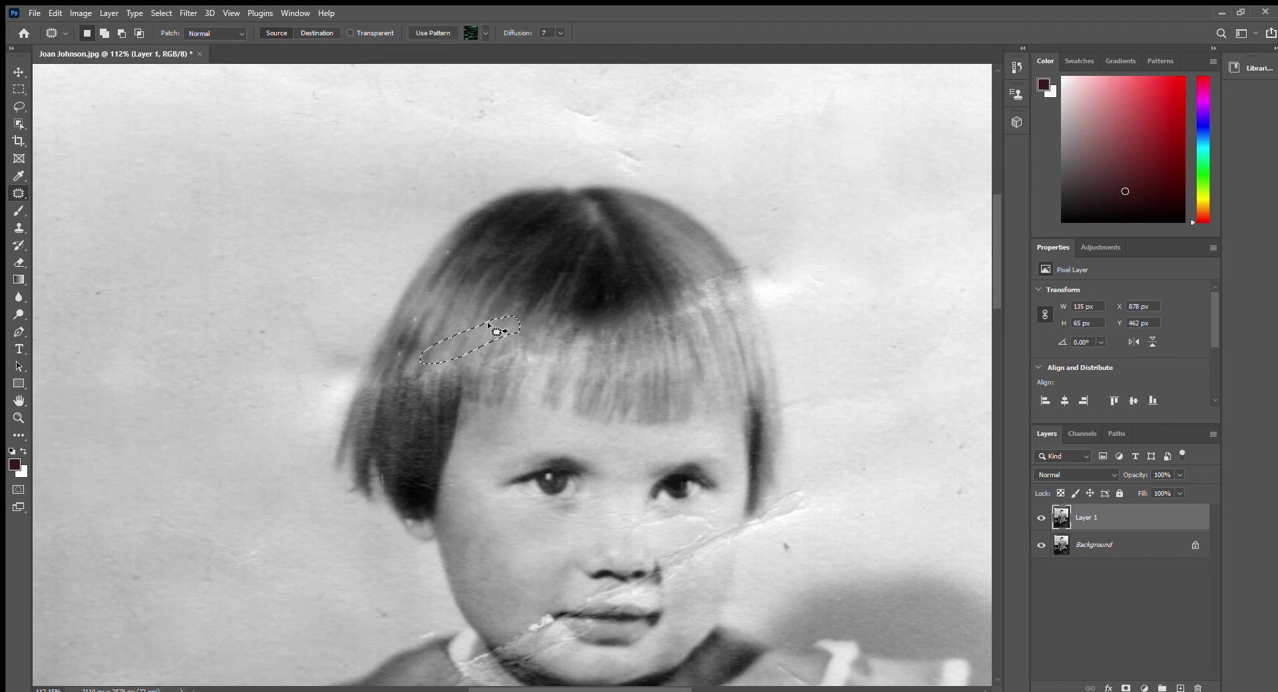
{"action": "key", "text": "ctrl+d"}
{"action": "mouse_move", "coordinate": [488, 324]}
{"action": "left_mouse_down"}
{"action": "mouse_move", "coordinate": [485, 373]}
{"action": "mouse_move", "coordinate": [506, 362]}
{"action": "left_mouse_up"}
{"action": "left_click_drag", "start_coordinate": [491, 359], "coordinate": [630, 370]}
{"action": "key", "text": "ctrl+d"}
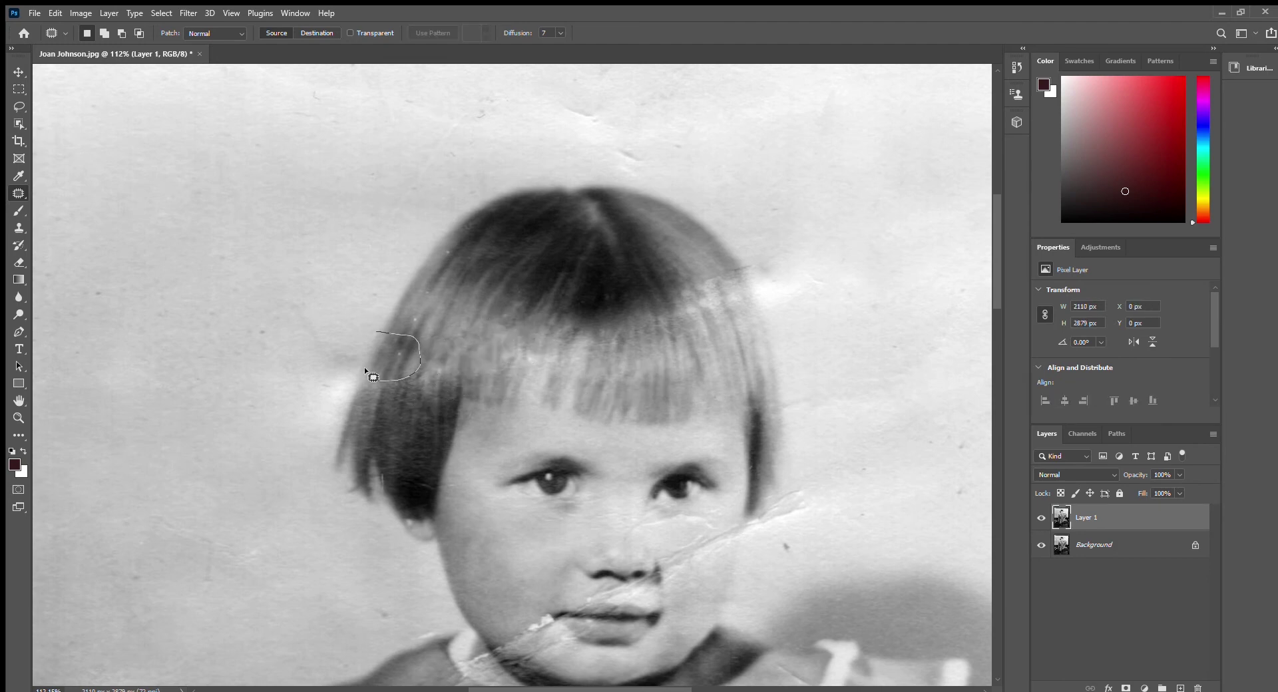
Patch the uneven outer edge of the hair on the left side of the head.
{"action": "left_click_drag", "start_coordinate": [365, 367], "coordinate": [376, 333]}
{"action": "left_click_drag", "start_coordinate": [396, 356], "coordinate": [433, 430]}
{"action": "key", "text": "ctrl+d"}
Patch the leftover crease marks in the hair on the right side of the head.
{"action": "scroll", "coordinate": [494, 327], "scroll_direction": "down", "scroll_amount": 6}
{"action": "scroll", "coordinate": [578, 311], "scroll_direction": "up", "scroll_amount": 6}
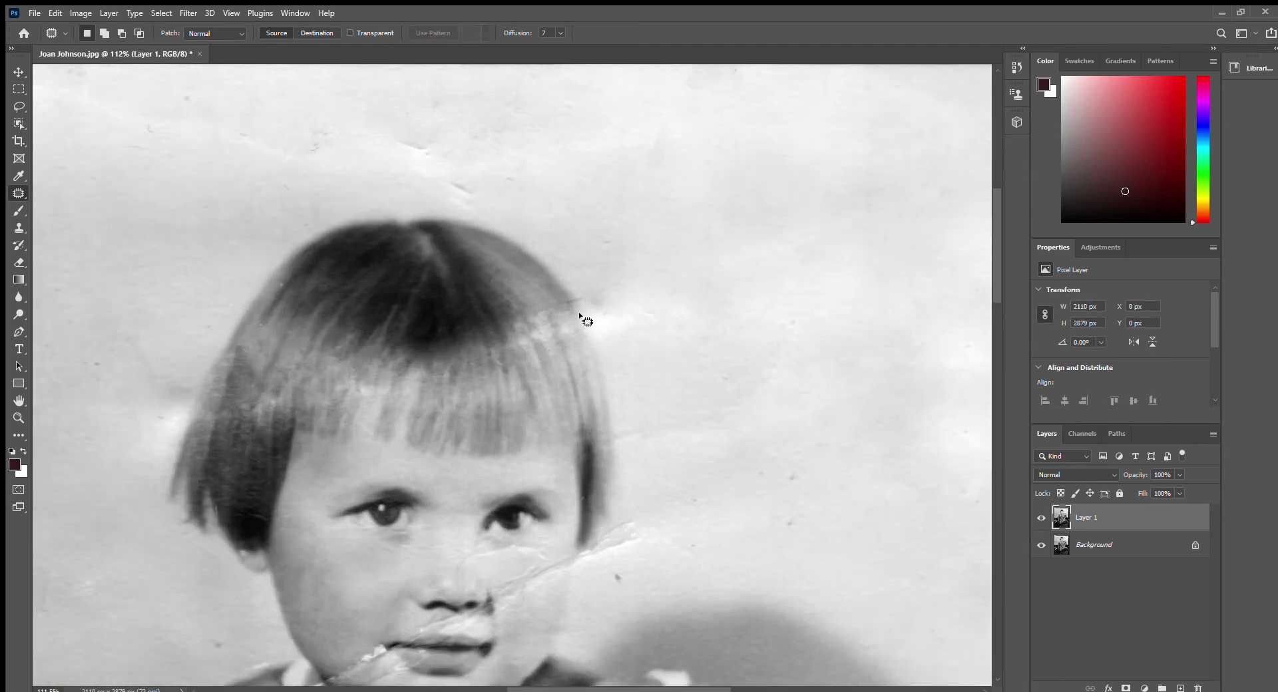
{"action": "left_click_drag", "start_coordinate": [578, 317], "coordinate": [579, 323]}
{"action": "left_click_drag", "start_coordinate": [551, 370], "coordinate": [551, 370]}
{"action": "key", "text": "ctrl+d"}
Patch the bright glow on the backdrop along the left side of the hair.
{"action": "scroll", "coordinate": [508, 410], "scroll_direction": "down", "scroll_amount": 6}
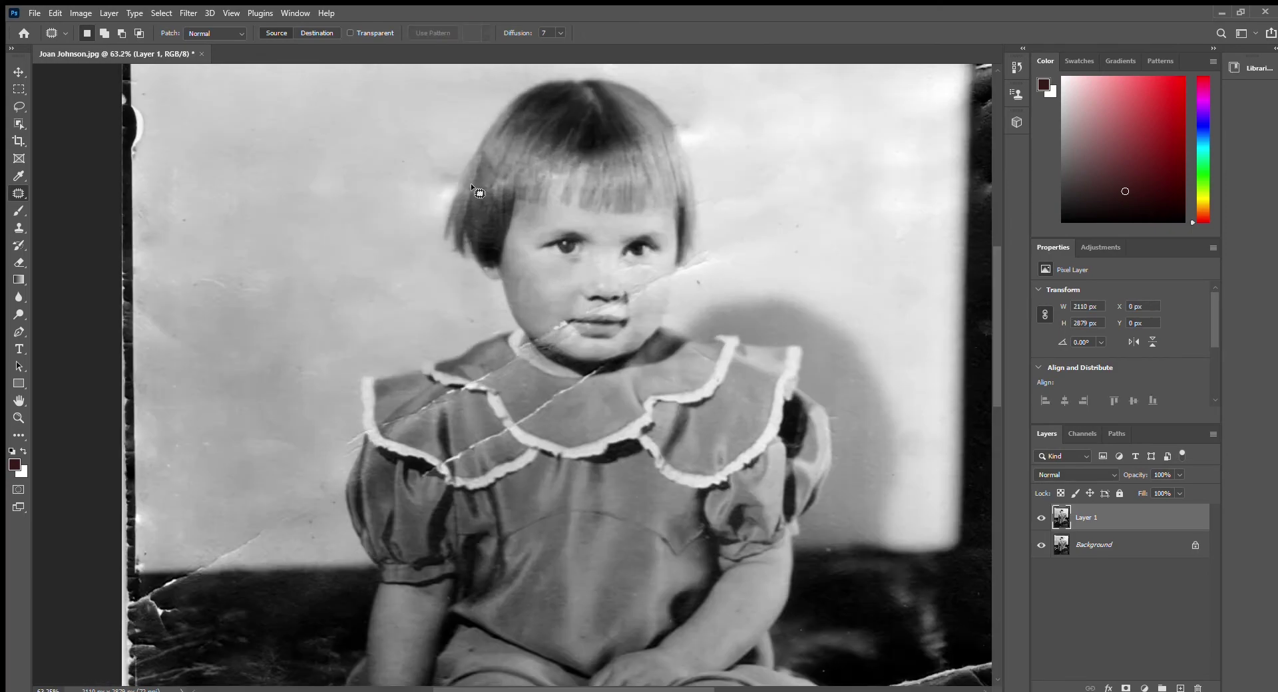
{"action": "scroll", "coordinate": [470, 183], "scroll_direction": "up", "scroll_amount": 6}
{"action": "mouse_move", "coordinate": [384, 265]}
{"action": "left_mouse_down"}
{"action": "mouse_move", "coordinate": [441, 274]}
{"action": "mouse_move", "coordinate": [461, 305]}
{"action": "mouse_move", "coordinate": [454, 291]}
{"action": "left_mouse_up"}
{"action": "key", "text": "ctrl+d"}
{"action": "left_click_drag", "start_coordinate": [443, 313], "coordinate": [410, 453]}
Patch the bright spot on the backdrop beside the right side of the hair with clean backdrop.
{"action": "scroll", "coordinate": [409, 453], "scroll_direction": "down", "scroll_amount": 6}
{"action": "scroll", "coordinate": [624, 285], "scroll_direction": "up", "scroll_amount": 6}
{"action": "left_click_drag", "start_coordinate": [586, 298], "coordinate": [589, 299]}
{"action": "left_click_drag", "start_coordinate": [608, 334], "coordinate": [688, 314]}
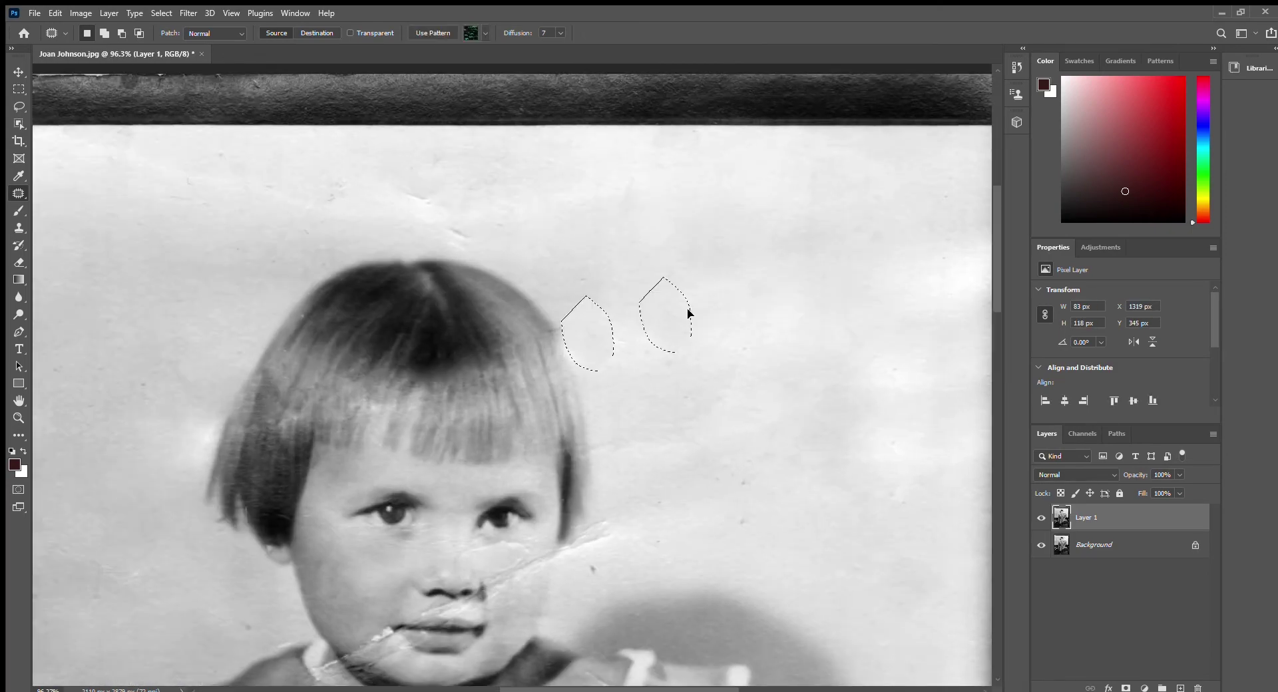
{"action": "key", "text": "ctrl+d"}
{"action": "scroll", "coordinate": [690, 399], "scroll_direction": "down", "scroll_amount": 5}
{"action": "left_click_drag", "start_coordinate": [643, 454], "coordinate": [607, 356]}
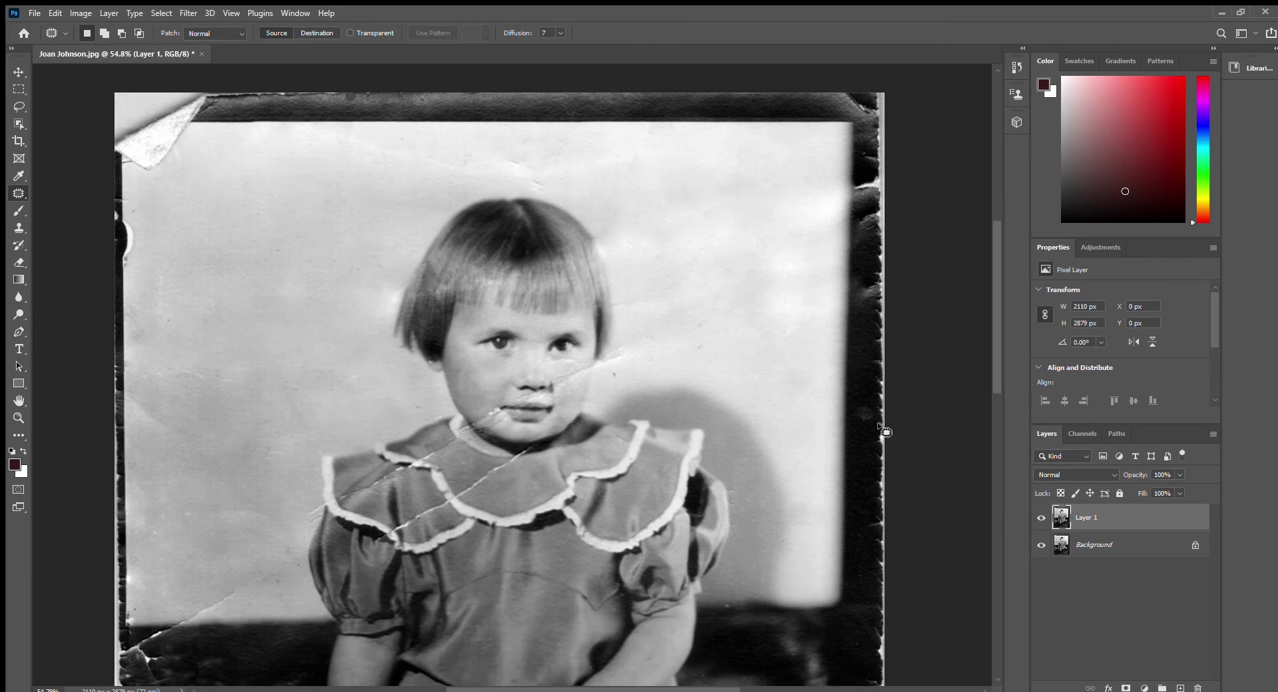
Compare the patched layer with the original photo by switching the top layer's visibility off and on several times.
{"action": "left_click", "coordinate": [1042, 518]}
{"action": "left_click", "coordinate": [1042, 517]}
{"action": "left_click", "coordinate": [1042, 518]}
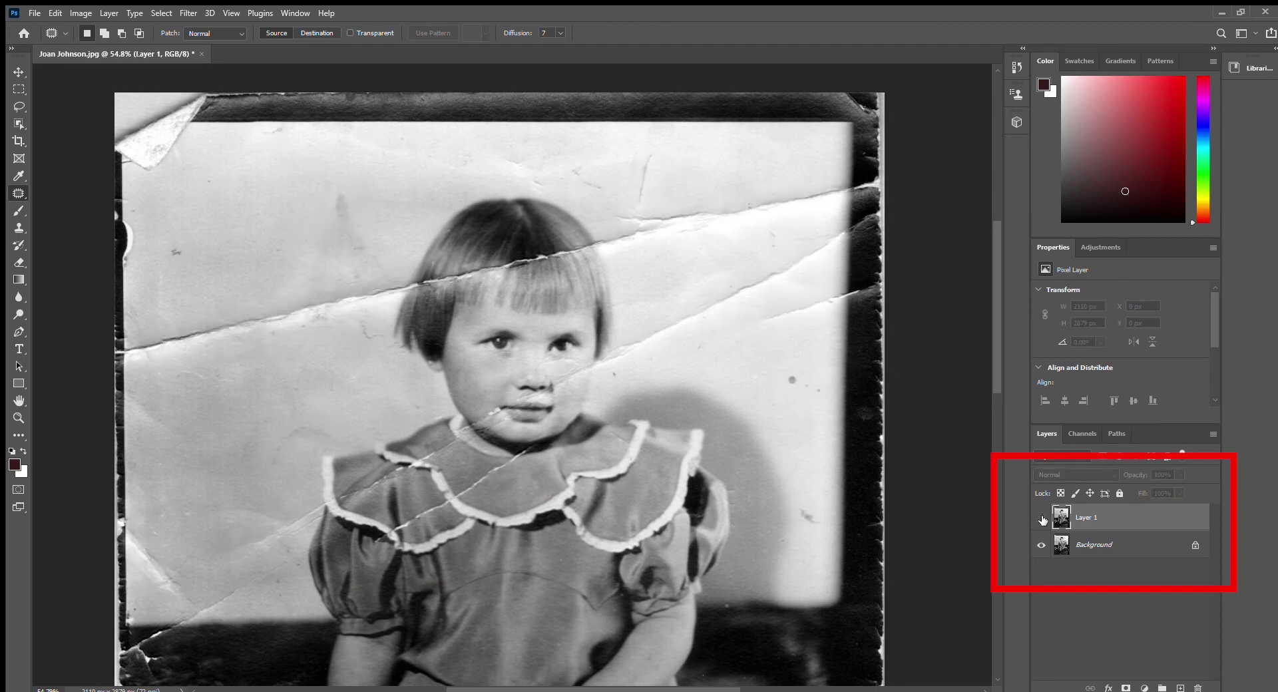
{"action": "left_click", "coordinate": [1042, 518]}
{"action": "left_click", "coordinate": [1042, 518]}
{"action": "left_click", "coordinate": [1042, 518]}
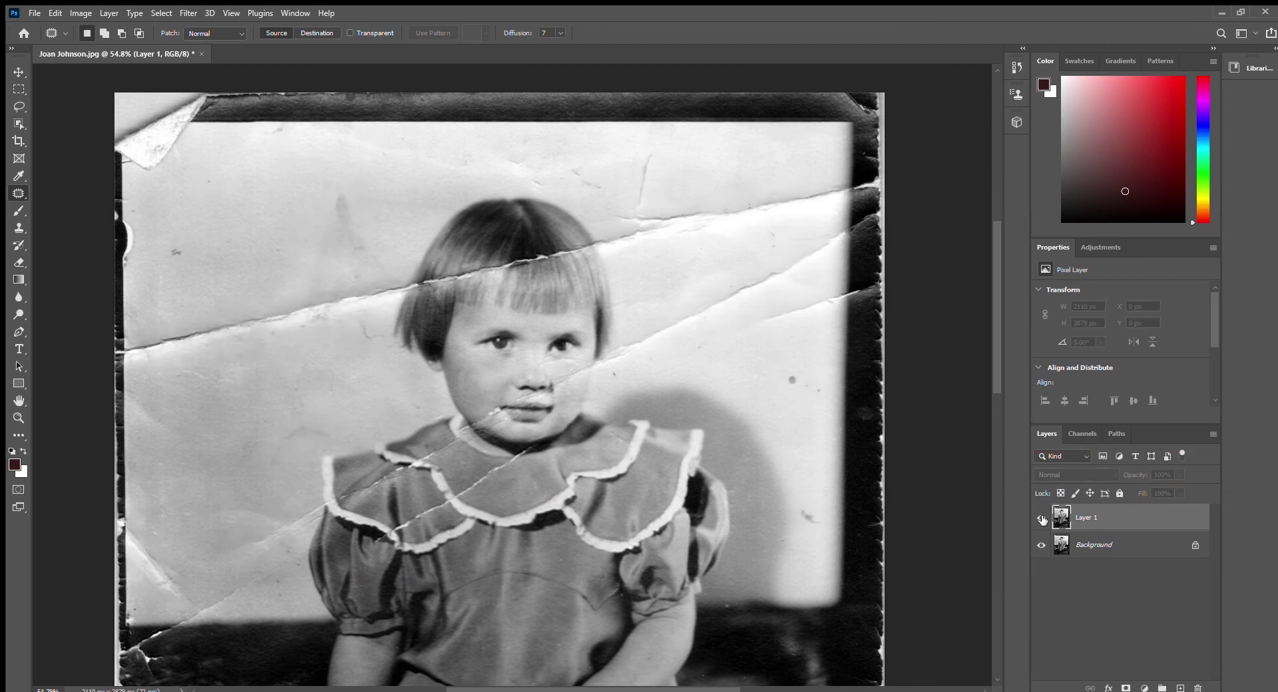
{"action": "left_click", "coordinate": [1042, 518]}
{"action": "left_click", "coordinate": [1042, 518]}
{"action": "left_click", "coordinate": [1042, 518]}
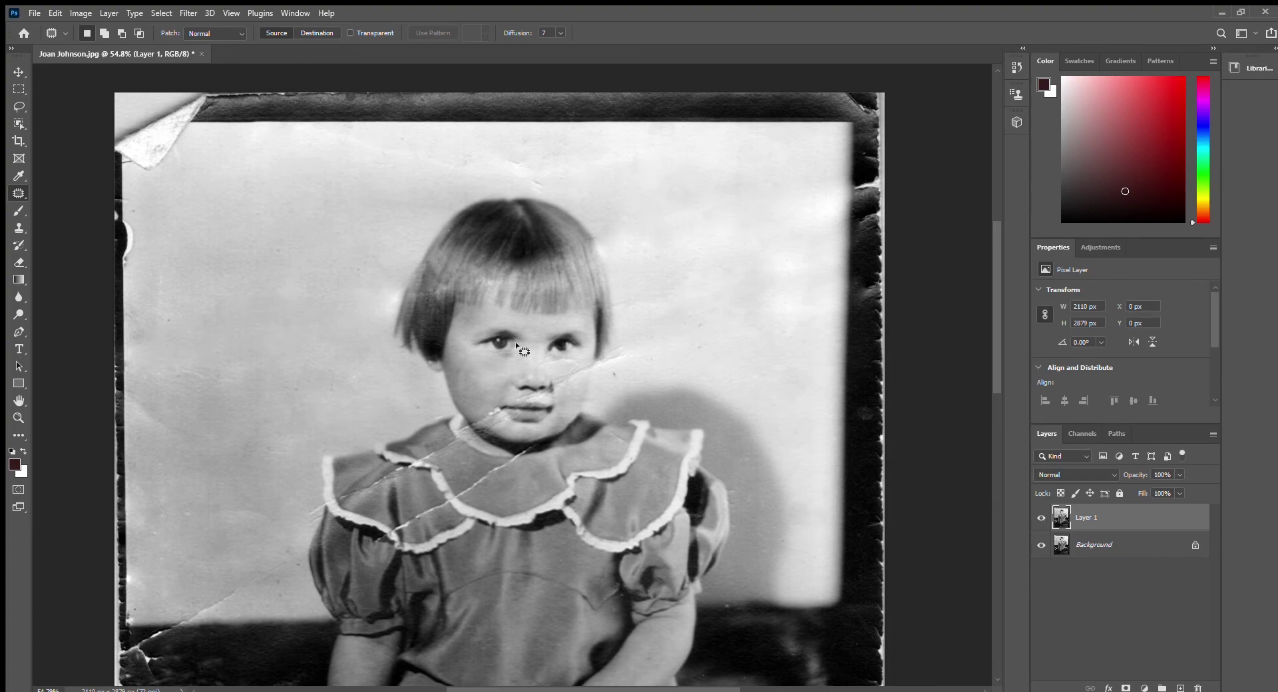
Patch the crease where it crosses the outer edge of the right cheek into the backdrop.
{"action": "scroll", "coordinate": [656, 357], "scroll_direction": "up", "scroll_amount": 5}
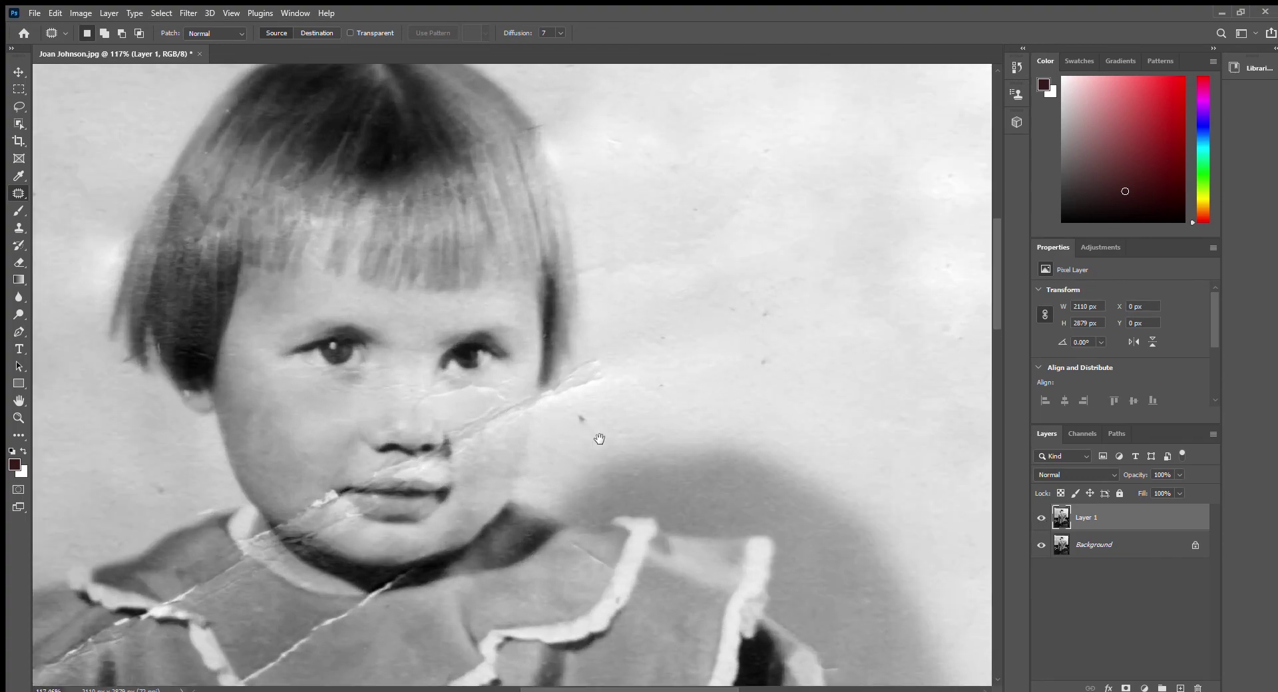
{"action": "left_click_drag", "start_coordinate": [599, 438], "coordinate": [585, 379]}
{"action": "scroll", "coordinate": [609, 318], "scroll_direction": "up", "scroll_amount": 2}
{"action": "left_click_drag", "start_coordinate": [492, 360], "coordinate": [612, 313]}
{"action": "left_click_drag", "start_coordinate": [581, 333], "coordinate": [579, 372]}
{"action": "key", "text": "ctrl+d"}
Patch the crease running across the right cheek toward the nose with nearby clean skin.
{"action": "scroll", "coordinate": [706, 393], "scroll_direction": "down", "scroll_amount": 6}
{"action": "scroll", "coordinate": [665, 386], "scroll_direction": "up", "scroll_amount": 3}
{"action": "mouse_move", "coordinate": [676, 393]}
{"action": "left_mouse_down"}
{"action": "mouse_move", "coordinate": [693, 374]}
{"action": "mouse_move", "coordinate": [672, 413]}
{"action": "left_mouse_up"}
{"action": "scroll", "coordinate": [693, 373], "scroll_direction": "up", "scroll_amount": 3}
{"action": "mouse_move", "coordinate": [673, 418]}
{"action": "left_mouse_down"}
{"action": "mouse_move", "coordinate": [634, 428]}
{"action": "mouse_move", "coordinate": [660, 433]}
{"action": "left_mouse_up"}
{"action": "left_click_drag", "start_coordinate": [650, 439], "coordinate": [666, 441]}
{"action": "mouse_move", "coordinate": [576, 408]}
{"action": "left_mouse_down"}
{"action": "mouse_move", "coordinate": [612, 406]}
{"action": "mouse_move", "coordinate": [580, 411]}
{"action": "left_mouse_up"}
{"action": "mouse_move", "coordinate": [592, 426]}
{"action": "left_mouse_down"}
{"action": "mouse_move", "coordinate": [566, 459]}
{"action": "mouse_move", "coordinate": [599, 313]}
{"action": "left_mouse_up"}
{"action": "key", "text": "ctrl+d"}
Patch the remaining crease marks on the cheek directly beside the right nostril.
{"action": "scroll", "coordinate": [599, 313], "scroll_direction": "up", "scroll_amount": 2}
{"action": "left_click_drag", "start_coordinate": [581, 366], "coordinate": [636, 296]}
{"action": "left_click_drag", "start_coordinate": [616, 326], "coordinate": [595, 376]}
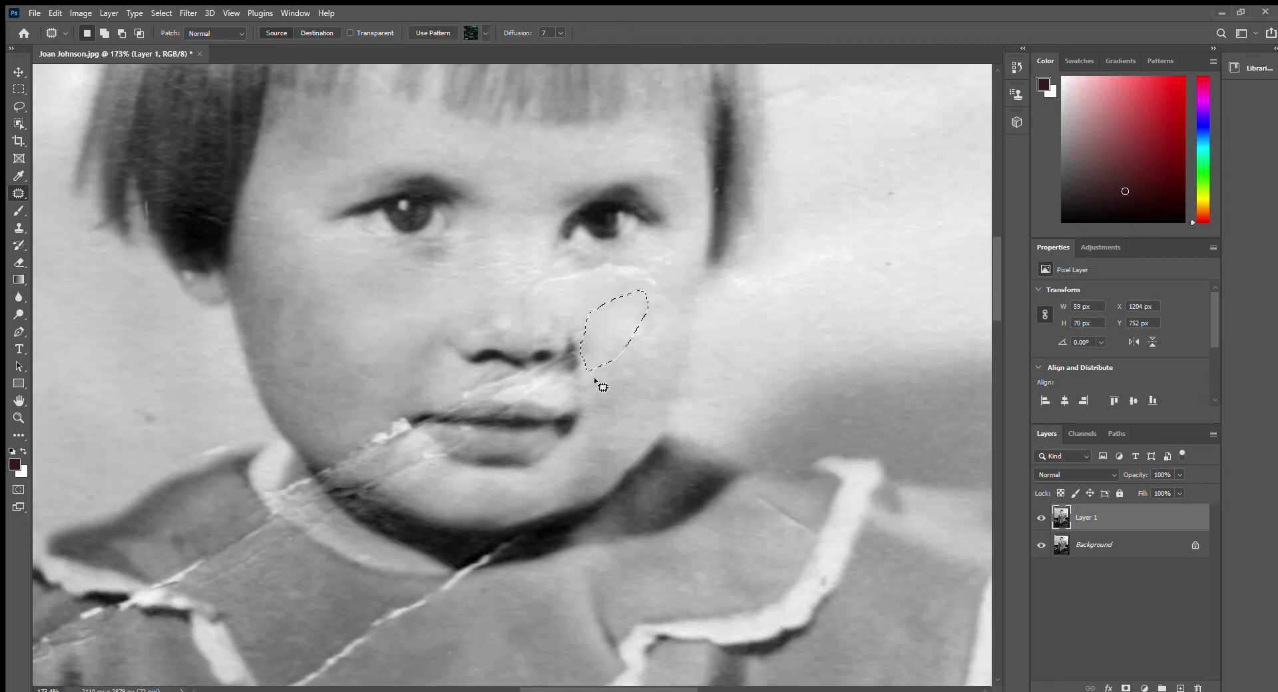
{"action": "key", "text": "ctrl+d"}
Patch the pale crease marks beneath the right eye with clean skin from the opposite side of the face.
{"action": "mouse_move", "coordinate": [540, 285]}
{"action": "left_mouse_down"}
{"action": "mouse_move", "coordinate": [666, 251]}
{"action": "mouse_move", "coordinate": [537, 261]}
{"action": "left_mouse_up"}
{"action": "left_click_drag", "start_coordinate": [612, 264], "coordinate": [396, 254]}
{"action": "key", "text": "ctrl+d"}
{"action": "left_click_drag", "start_coordinate": [652, 244], "coordinate": [656, 248]}
{"action": "left_click_drag", "start_coordinate": [653, 262], "coordinate": [418, 287]}
{"action": "key", "text": "ctrl+d"}
Patch the torn area between the nose and the upper lip with smooth skin from the left cheek.
{"action": "scroll", "coordinate": [470, 421], "scroll_direction": "up", "scroll_amount": 5}
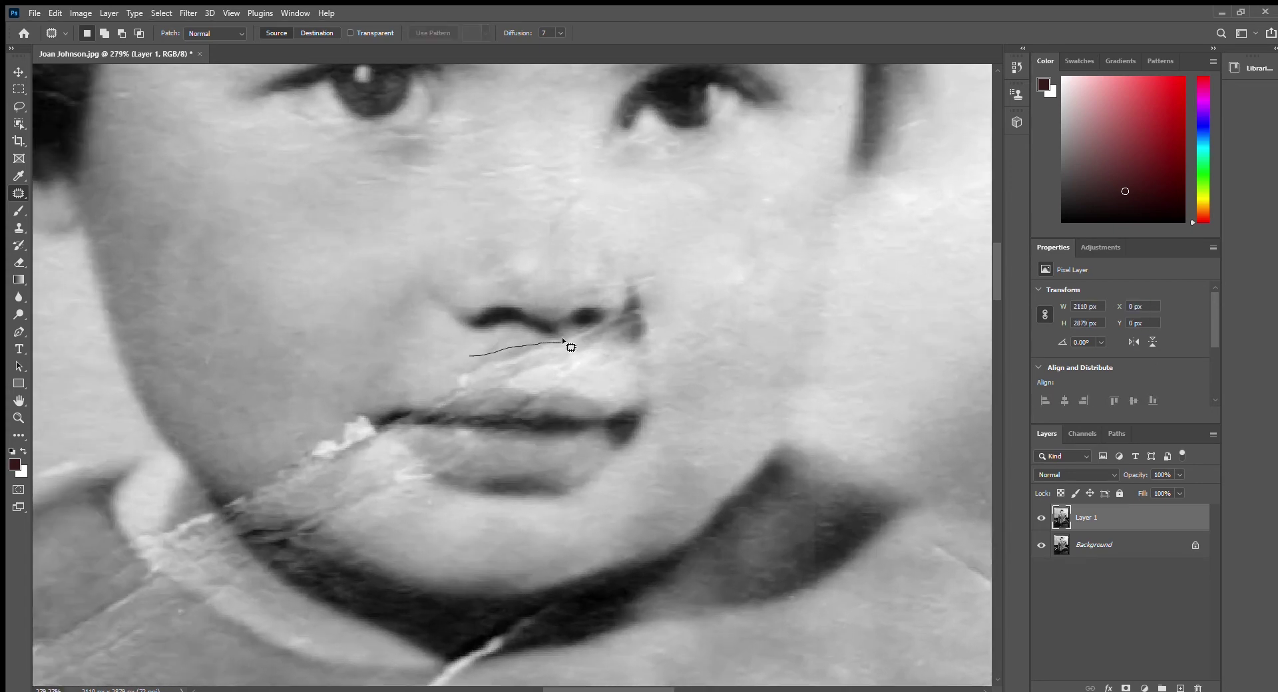
{"action": "left_click_drag", "start_coordinate": [519, 383], "coordinate": [459, 373]}
{"action": "left_click_drag", "start_coordinate": [548, 367], "coordinate": [291, 240]}
{"action": "key", "text": "ctrl+d"}
{"action": "scroll", "coordinate": [646, 363], "scroll_direction": "down", "scroll_amount": 7}
{"action": "scroll", "coordinate": [646, 363], "scroll_direction": "up", "scroll_amount": 9}
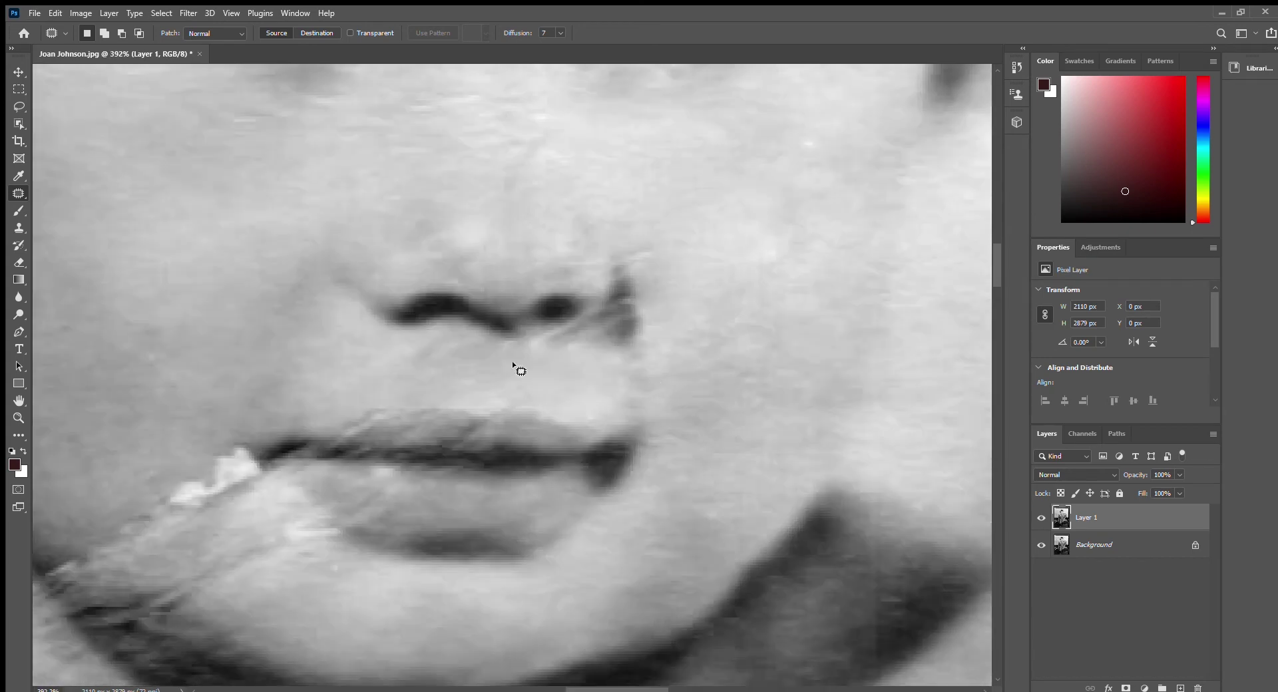
Patch the leftover blemishes on the skin just above the upper lip.
{"action": "left_click_drag", "start_coordinate": [357, 374], "coordinate": [399, 386]}
{"action": "left_click_drag", "start_coordinate": [410, 367], "coordinate": [191, 300]}
{"action": "key", "text": "ctrl+d"}
{"action": "left_click_drag", "start_coordinate": [494, 383], "coordinate": [431, 360]}
{"action": "mouse_move", "coordinate": [431, 359]}
{"action": "left_mouse_down"}
{"action": "mouse_move", "coordinate": [524, 373]}
{"action": "mouse_move", "coordinate": [466, 346]}
{"action": "left_mouse_up"}
{"action": "left_click_drag", "start_coordinate": [347, 465], "coordinate": [505, 439]}
{"action": "key", "text": "ctrl+d"}
{"action": "left_click_drag", "start_coordinate": [420, 380], "coordinate": [577, 326]}
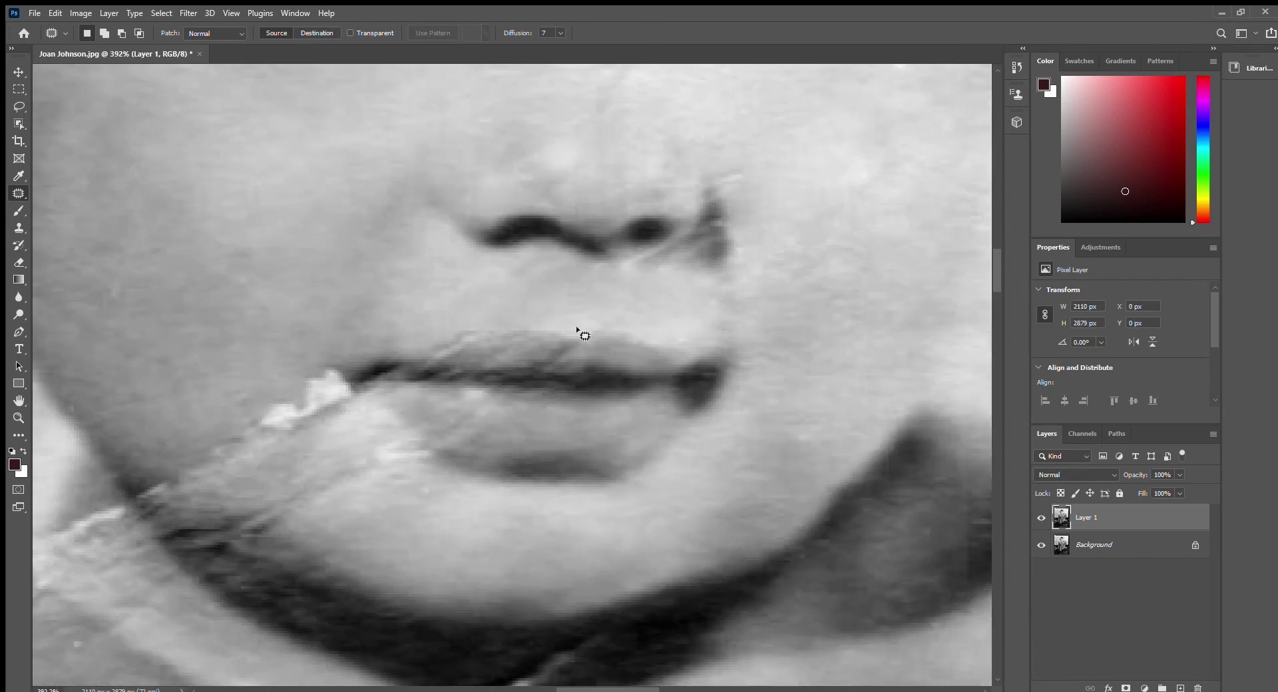
{"action": "key", "text": "ctrl+d"}
Patch the crease marks along the left part of the upper lip.
{"action": "left_click_drag", "start_coordinate": [474, 329], "coordinate": [391, 373]}
{"action": "left_click_drag", "start_coordinate": [478, 327], "coordinate": [469, 328]}
{"action": "left_click_drag", "start_coordinate": [453, 353], "coordinate": [529, 389]}
{"action": "left_click_drag", "start_coordinate": [471, 341], "coordinate": [491, 357]}
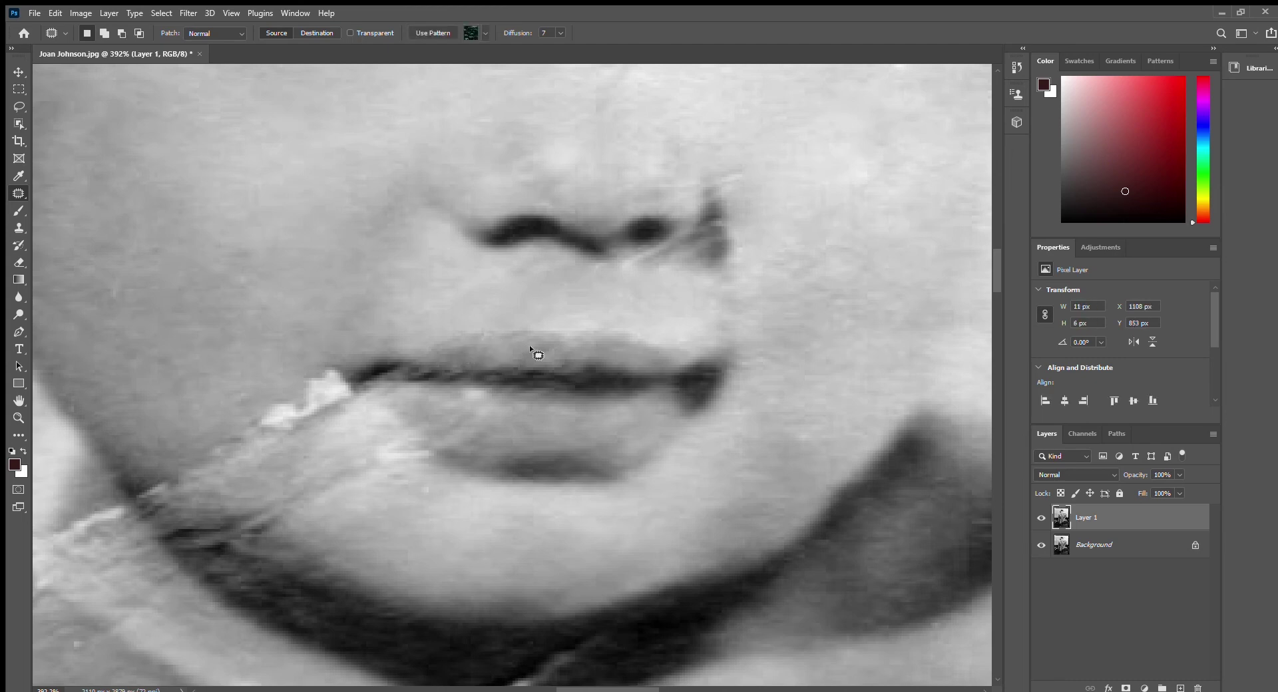
{"action": "key", "text": "ctrl+d"}
Patch the white tear running from the left corner of the mouth down to the jaw.
{"action": "scroll", "coordinate": [526, 350], "scroll_direction": "down", "scroll_amount": 2}
{"action": "left_click_drag", "start_coordinate": [302, 282], "coordinate": [269, 362]}
{"action": "left_click_drag", "start_coordinate": [299, 287], "coordinate": [300, 297]}
{"action": "left_click_drag", "start_coordinate": [299, 330], "coordinate": [283, 309]}
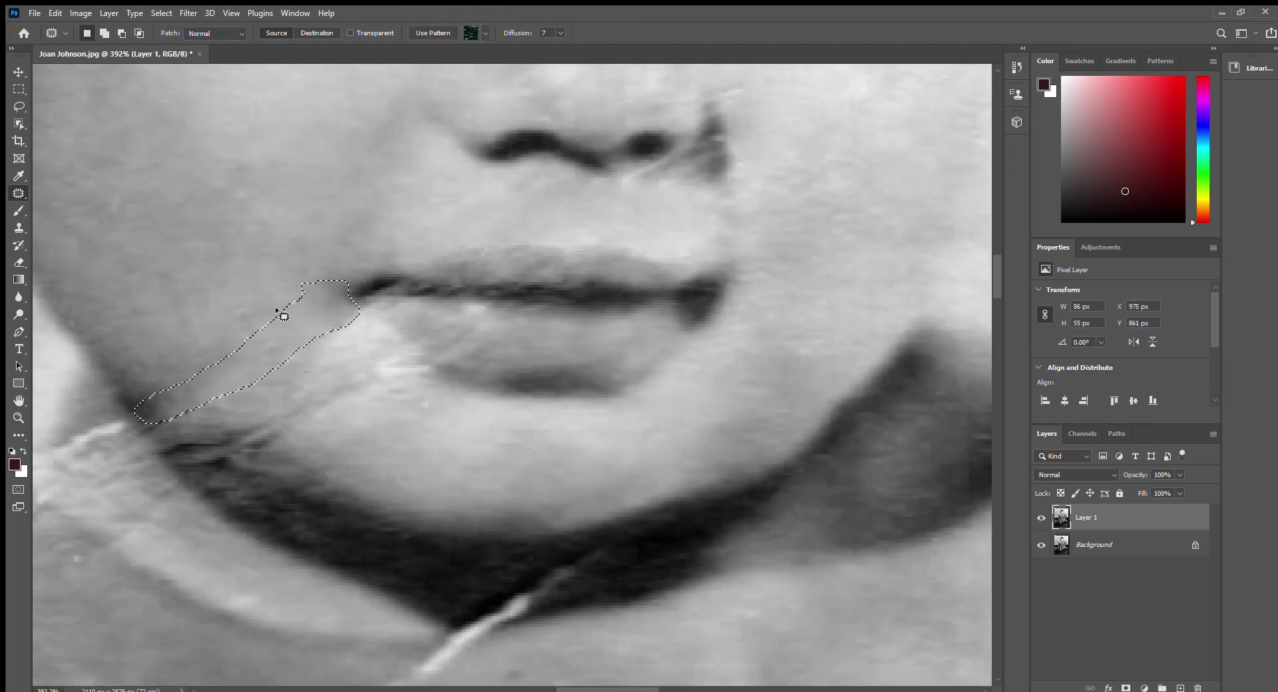
{"action": "key", "text": "ctrl+d"}
Patch the white crease beside the left end of the lower lip and the chin below it.
{"action": "scroll", "coordinate": [377, 400], "scroll_direction": "down", "scroll_amount": 3}
{"action": "scroll", "coordinate": [287, 359], "scroll_direction": "up", "scroll_amount": 3}
{"action": "left_click_drag", "start_coordinate": [394, 370], "coordinate": [436, 338]}
{"action": "key", "text": "ctrl+d"}
{"action": "mouse_move", "coordinate": [466, 386]}
{"action": "left_mouse_down"}
{"action": "mouse_move", "coordinate": [416, 383]}
{"action": "mouse_move", "coordinate": [430, 416]}
{"action": "left_mouse_up"}
{"action": "left_click_drag", "start_coordinate": [416, 432], "coordinate": [364, 405]}
Patch the remaining crease lines on the lower left side of the chin and along the jawline.
{"action": "mouse_move", "coordinate": [331, 470]}
{"action": "left_mouse_down"}
{"action": "mouse_move", "coordinate": [233, 481]}
{"action": "mouse_move", "coordinate": [331, 472]}
{"action": "left_mouse_up"}
{"action": "left_click_drag", "start_coordinate": [300, 478], "coordinate": [350, 513]}
{"action": "mouse_move", "coordinate": [293, 471]}
{"action": "left_mouse_down"}
{"action": "mouse_move", "coordinate": [241, 497]}
{"action": "mouse_move", "coordinate": [293, 476]}
{"action": "left_mouse_up"}
{"action": "left_click_drag", "start_coordinate": [267, 484], "coordinate": [300, 527]}
{"action": "left_click_drag", "start_coordinate": [220, 482], "coordinate": [337, 464]}
{"action": "mouse_move", "coordinate": [337, 445]}
{"action": "left_mouse_down"}
{"action": "mouse_move", "coordinate": [265, 450]}
{"action": "mouse_move", "coordinate": [333, 447]}
{"action": "left_mouse_up"}
{"action": "left_click_drag", "start_coordinate": [296, 454], "coordinate": [337, 499]}
{"action": "key", "text": "ctrl+d"}
{"action": "scroll", "coordinate": [457, 375], "scroll_direction": "down", "scroll_amount": 5}
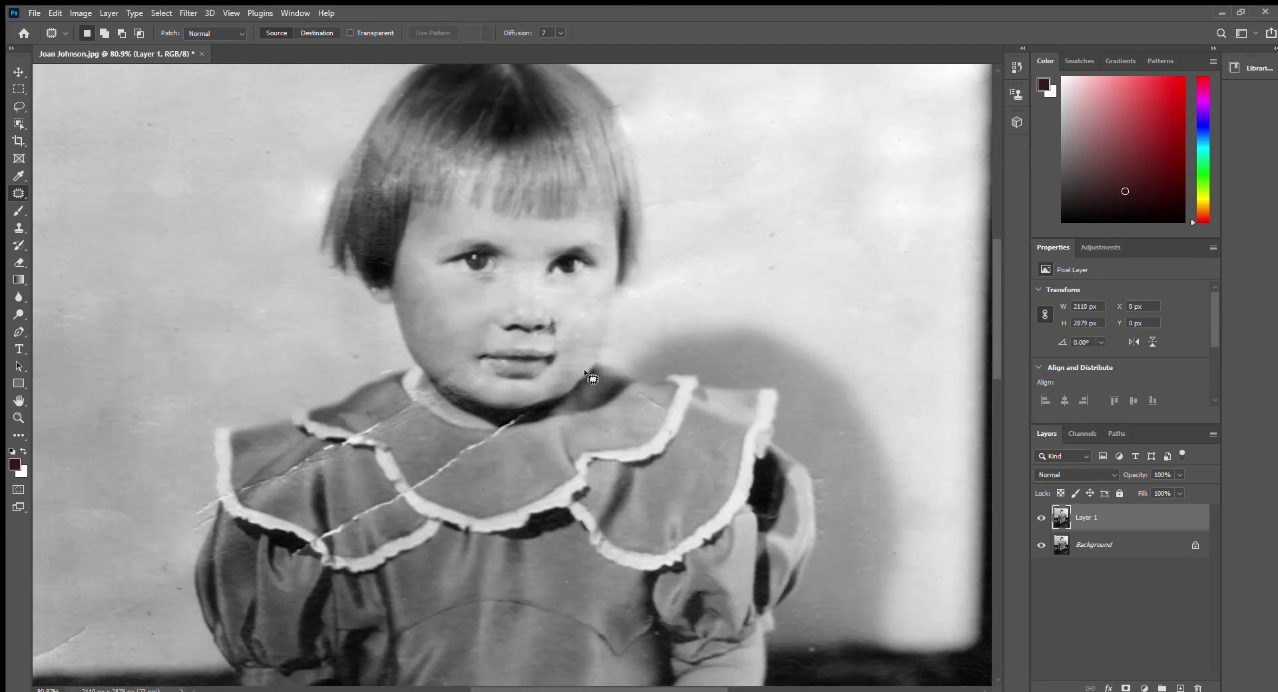
Patch the small leftover marks on the skin around the right side of the nose.
{"action": "scroll", "coordinate": [562, 326], "scroll_direction": "up", "scroll_amount": 4}
{"action": "left_click_drag", "start_coordinate": [468, 391], "coordinate": [469, 388]}
{"action": "left_click_drag", "start_coordinate": [481, 376], "coordinate": [377, 392]}
{"action": "key", "text": "ctrl+d"}
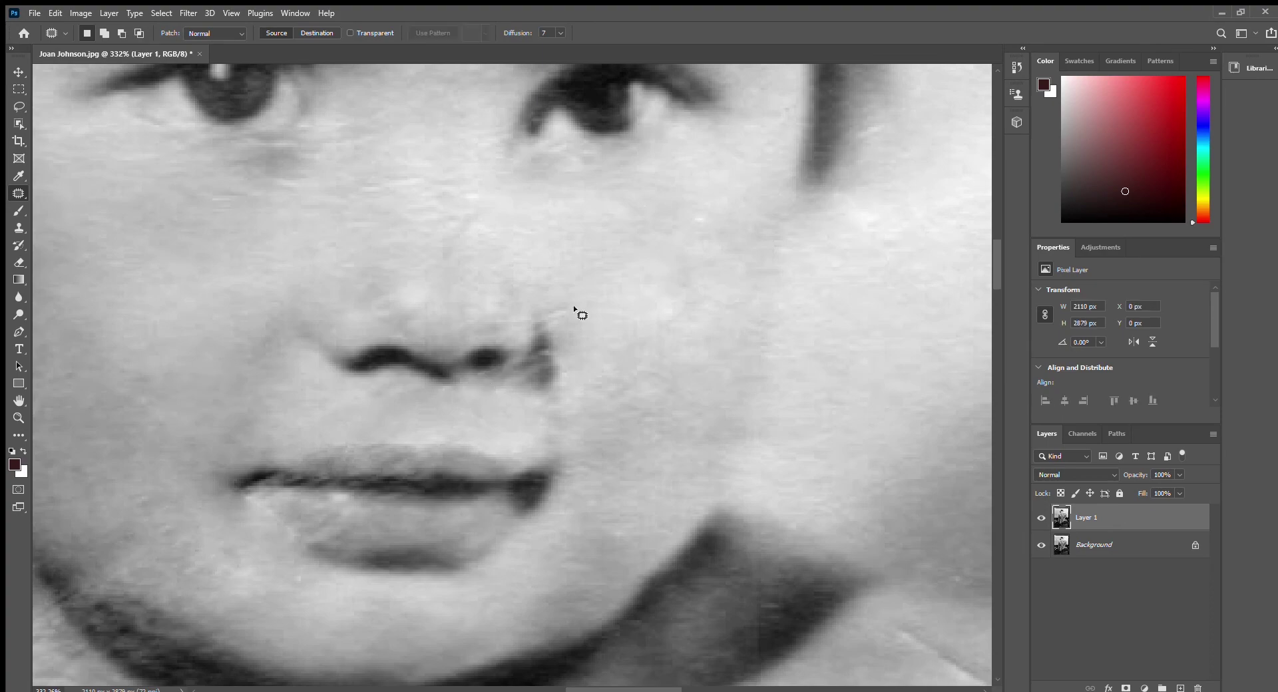
{"action": "left_click_drag", "start_coordinate": [574, 311], "coordinate": [566, 329]}
{"action": "key", "text": "ctrl+d"}
Patch the pale spots on the left part of the lower lip, just below the mouth line.
{"action": "scroll", "coordinate": [597, 357], "scroll_direction": "down", "scroll_amount": 5}
{"action": "scroll", "coordinate": [558, 374], "scroll_direction": "up", "scroll_amount": 2}
{"action": "scroll", "coordinate": [558, 374], "scroll_direction": "up", "scroll_amount": 5}
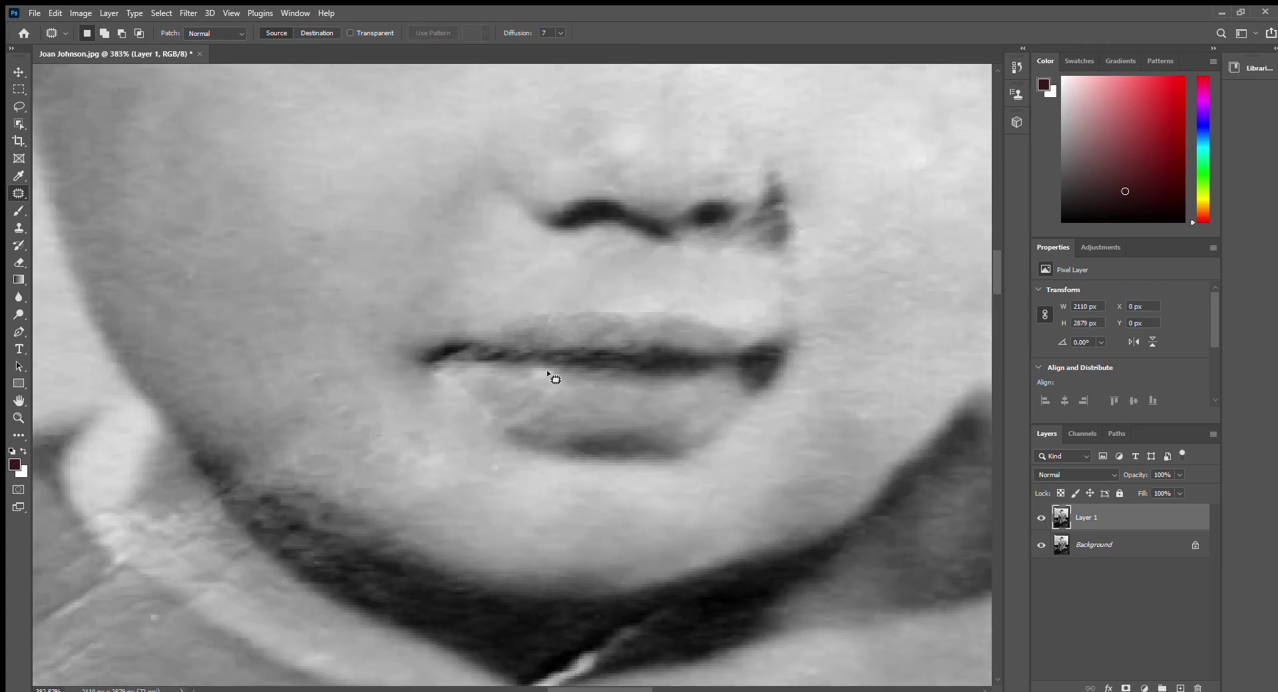
{"action": "left_click_drag", "start_coordinate": [552, 375], "coordinate": [499, 421]}
{"action": "key", "text": "ctrl+d"}
Patch the rough edge of the dark neck shadow beneath the left side of the jaw.
{"action": "scroll", "coordinate": [561, 394], "scroll_direction": "down", "scroll_amount": 5}
{"action": "scroll", "coordinate": [561, 363], "scroll_direction": "up", "scroll_amount": 2}
{"action": "scroll", "coordinate": [561, 366], "scroll_direction": "up", "scroll_amount": 4}
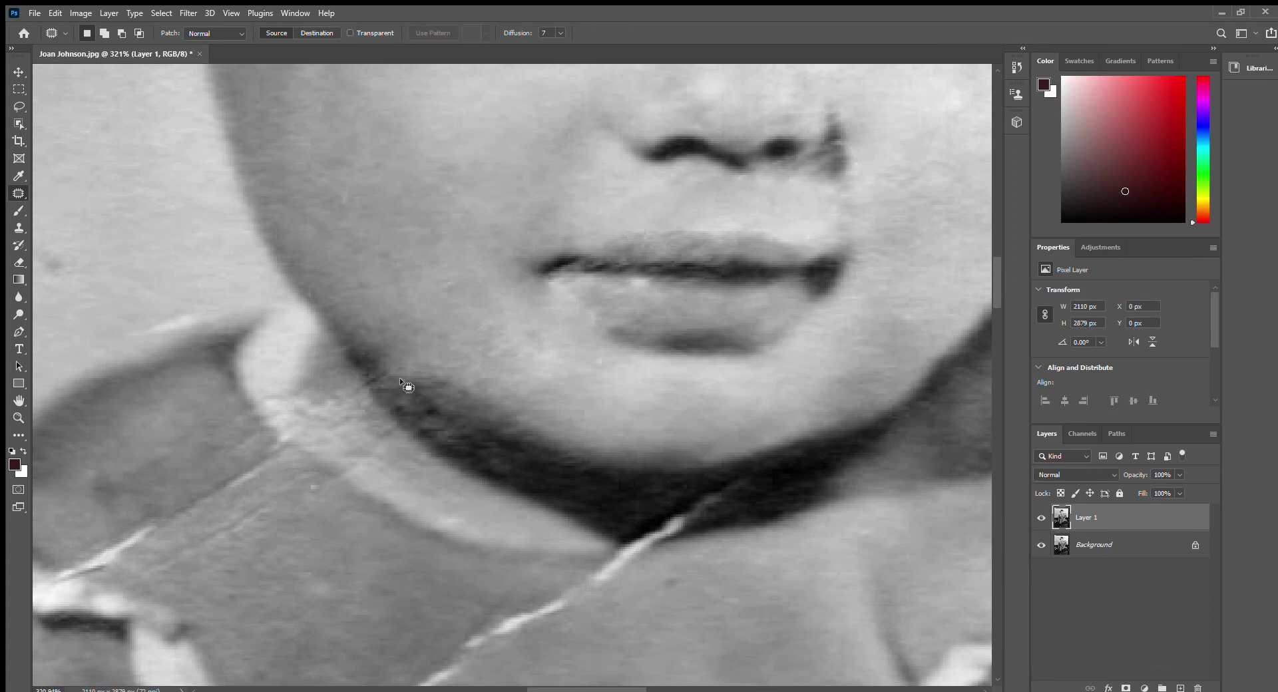
{"action": "left_click_drag", "start_coordinate": [383, 385], "coordinate": [405, 383]}
{"action": "left_click_drag", "start_coordinate": [426, 412], "coordinate": [512, 460]}
{"action": "key", "text": "ctrl+d"}
Patch the remaining grainy spots between the left jawline, the neck shadow and the inner collar band.
{"action": "scroll", "coordinate": [574, 398], "scroll_direction": "down", "scroll_amount": 5}
{"action": "scroll", "coordinate": [546, 416], "scroll_direction": "up", "scroll_amount": 5}
{"action": "mouse_move", "coordinate": [353, 336]}
{"action": "left_mouse_down"}
{"action": "mouse_move", "coordinate": [423, 339]}
{"action": "mouse_move", "coordinate": [389, 330]}
{"action": "left_mouse_up"}
{"action": "left_click_drag", "start_coordinate": [387, 335], "coordinate": [573, 429]}
{"action": "key", "text": "ctrl+d"}
{"action": "scroll", "coordinate": [537, 400], "scroll_direction": "down", "scroll_amount": 5}
{"action": "scroll", "coordinate": [501, 391], "scroll_direction": "up", "scroll_amount": 5}
{"action": "mouse_move", "coordinate": [424, 349]}
{"action": "left_mouse_down"}
{"action": "mouse_move", "coordinate": [446, 349]}
{"action": "mouse_move", "coordinate": [432, 363]}
{"action": "mouse_move", "coordinate": [447, 386]}
{"action": "left_mouse_up"}
{"action": "key", "text": "ctrl+d"}
{"action": "scroll", "coordinate": [571, 494], "scroll_direction": "down", "scroll_amount": 5}
{"action": "scroll", "coordinate": [571, 494], "scroll_direction": "up", "scroll_amount": 4}
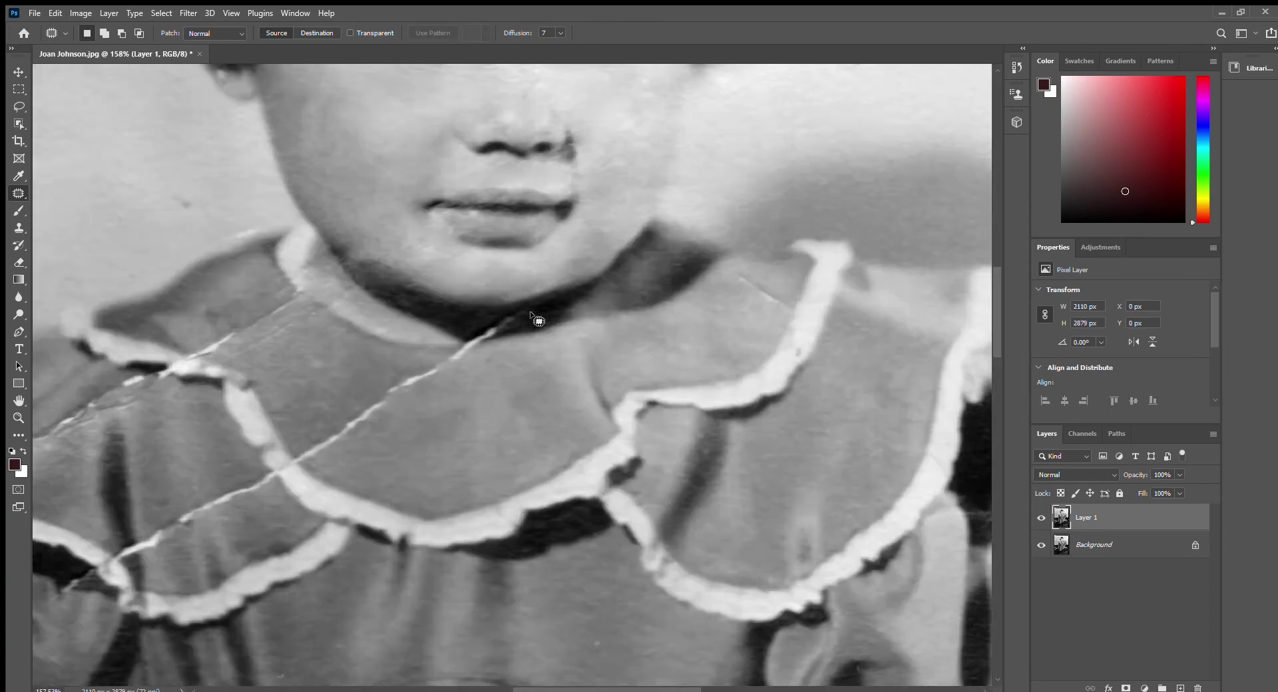
Patch the end of the white crease in the neck shadow and its start on the front collar.
{"action": "mouse_move", "coordinate": [434, 344]}
{"action": "left_mouse_down"}
{"action": "mouse_move", "coordinate": [526, 333]}
{"action": "mouse_move", "coordinate": [439, 343]}
{"action": "left_mouse_up"}
{"action": "left_click_drag", "start_coordinate": [499, 323], "coordinate": [559, 313]}
{"action": "key", "text": "ctrl+d"}
{"action": "left_click_drag", "start_coordinate": [428, 351], "coordinate": [436, 353]}
{"action": "mouse_move", "coordinate": [459, 357]}
{"action": "left_mouse_down"}
{"action": "mouse_move", "coordinate": [507, 349]}
{"action": "mouse_move", "coordinate": [522, 414]}
{"action": "mouse_move", "coordinate": [563, 416]}
{"action": "mouse_move", "coordinate": [536, 416]}
{"action": "mouse_move", "coordinate": [510, 464]}
{"action": "left_mouse_up"}
{"action": "key", "text": "ctrl+d"}
Patch the rest of the long white crease running down the front collar to its scalloped trim.
{"action": "scroll", "coordinate": [473, 399], "scroll_direction": "down", "scroll_amount": 5}
{"action": "scroll", "coordinate": [471, 399], "scroll_direction": "up", "scroll_amount": 5}
{"action": "key", "text": "ctrl+d"}
{"action": "scroll", "coordinate": [500, 407], "scroll_direction": "down", "scroll_amount": 2}
{"action": "scroll", "coordinate": [499, 422], "scroll_direction": "up", "scroll_amount": 3}
{"action": "key", "text": "ctrl+d"}
{"action": "key", "text": "ctrl+d"}
{"action": "scroll", "coordinate": [586, 447], "scroll_direction": "down", "scroll_amount": 5}
{"action": "scroll", "coordinate": [648, 365], "scroll_direction": "up", "scroll_amount": 4}
{"action": "key", "text": "ctrl+d"}
Patch the crease across the upper left collar, from the neckline band to the white trim.
{"action": "mouse_move", "coordinate": [542, 429]}
{"action": "left_mouse_down"}
{"action": "mouse_move", "coordinate": [559, 439]}
{"action": "mouse_move", "coordinate": [430, 458]}
{"action": "mouse_move", "coordinate": [513, 458]}
{"action": "left_mouse_up"}
{"action": "scroll", "coordinate": [470, 482], "scroll_direction": "up", "scroll_amount": 3}
{"action": "left_click_drag", "start_coordinate": [483, 461], "coordinate": [526, 459]}
{"action": "left_click_drag", "start_coordinate": [446, 507], "coordinate": [564, 473]}
{"action": "scroll", "coordinate": [566, 469], "scroll_direction": "up", "scroll_amount": 3}
{"action": "mouse_move", "coordinate": [630, 223]}
{"action": "left_mouse_down"}
{"action": "mouse_move", "coordinate": [545, 302]}
{"action": "mouse_move", "coordinate": [666, 228]}
{"action": "left_mouse_up"}
{"action": "mouse_move", "coordinate": [629, 255]}
{"action": "left_mouse_down"}
{"action": "mouse_move", "coordinate": [659, 265]}
{"action": "mouse_move", "coordinate": [514, 248]}
{"action": "mouse_move", "coordinate": [488, 316]}
{"action": "mouse_move", "coordinate": [521, 240]}
{"action": "left_mouse_up"}
{"action": "key", "text": "ctrl+d"}
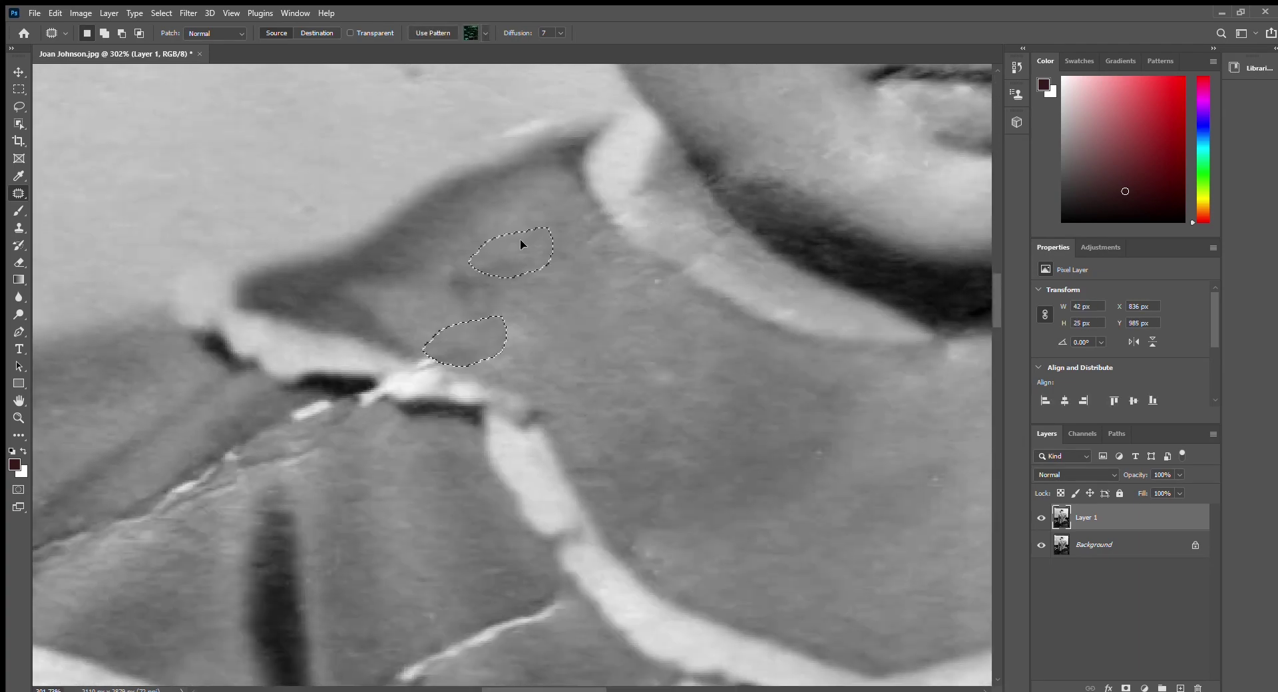
{"action": "key", "text": "ctrl+d"}
Patch the diagonal scratch on the right shoulder of the collar, beside the white trim.
{"action": "scroll", "coordinate": [446, 380], "scroll_direction": "down", "scroll_amount": 6}
{"action": "scroll", "coordinate": [681, 353], "scroll_direction": "up", "scroll_amount": 5}
{"action": "left_click_drag", "start_coordinate": [571, 348], "coordinate": [579, 393]}
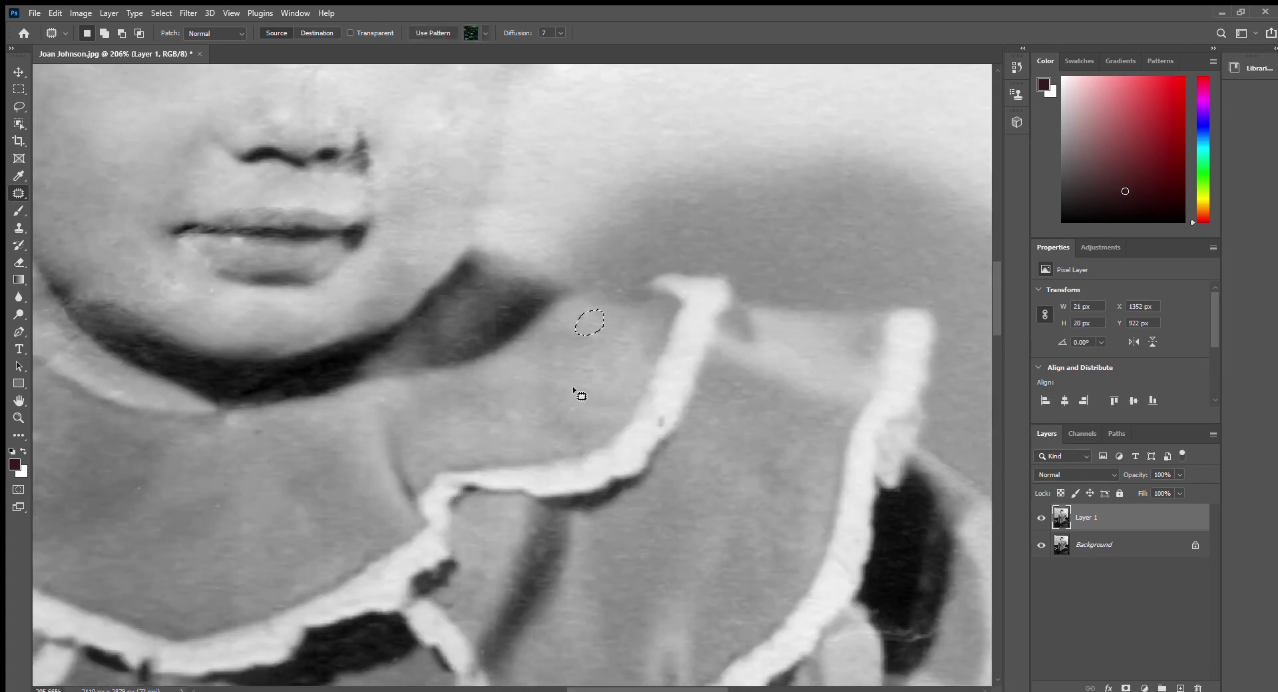
{"action": "key", "text": "ctrl+d"}
Patch the white torn spots on and just below the trim of the upper left collar.
{"action": "left_click_drag", "start_coordinate": [333, 404], "coordinate": [907, 383]}
{"action": "scroll", "coordinate": [466, 426], "scroll_direction": "up", "scroll_amount": 3}
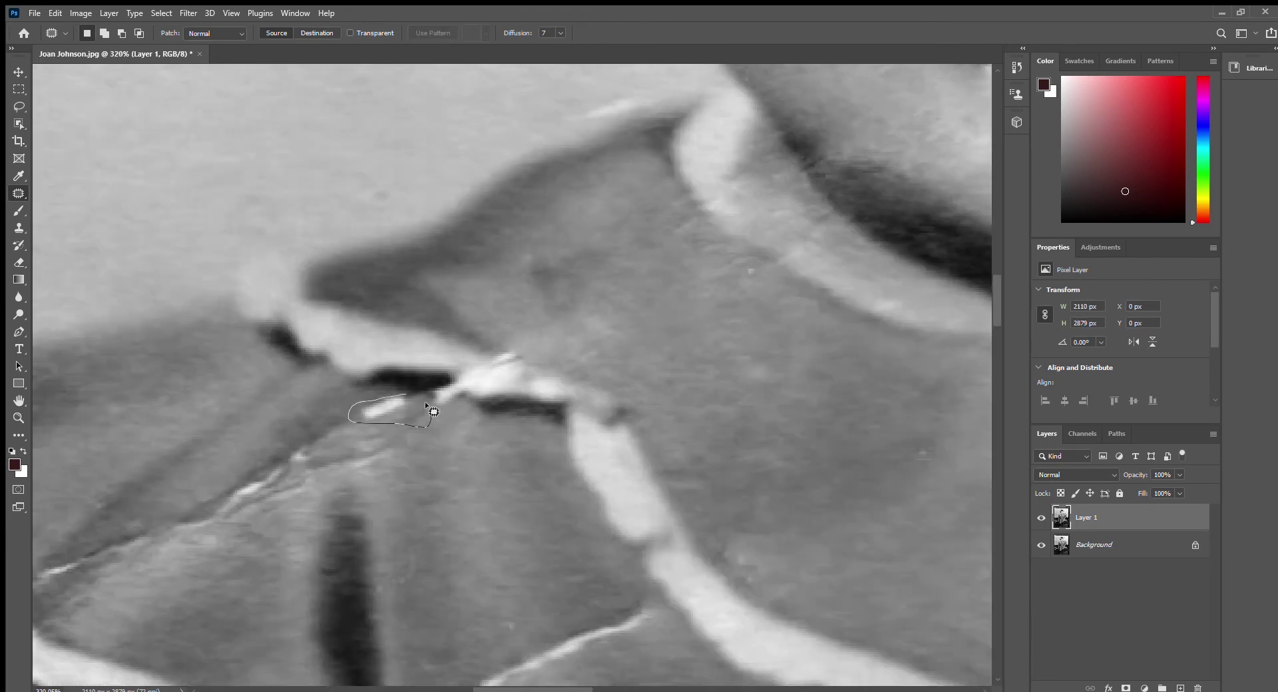
{"action": "mouse_move", "coordinate": [434, 408]}
{"action": "left_mouse_down"}
{"action": "mouse_move", "coordinate": [457, 393]}
{"action": "mouse_move", "coordinate": [439, 400]}
{"action": "left_mouse_up"}
{"action": "mouse_move", "coordinate": [489, 369]}
{"action": "left_mouse_down"}
{"action": "mouse_move", "coordinate": [465, 365]}
{"action": "mouse_move", "coordinate": [508, 379]}
{"action": "left_mouse_up"}
{"action": "key", "text": "ctrl+d"}
{"action": "left_click_drag", "start_coordinate": [493, 387], "coordinate": [514, 411]}
{"action": "key", "text": "ctrl+d"}
Patch the pale gap in the dark shadow beneath the upper left collar trim.
{"action": "scroll", "coordinate": [513, 413], "scroll_direction": "down", "scroll_amount": 8}
{"action": "scroll", "coordinate": [466, 370], "scroll_direction": "up", "scroll_amount": 7}
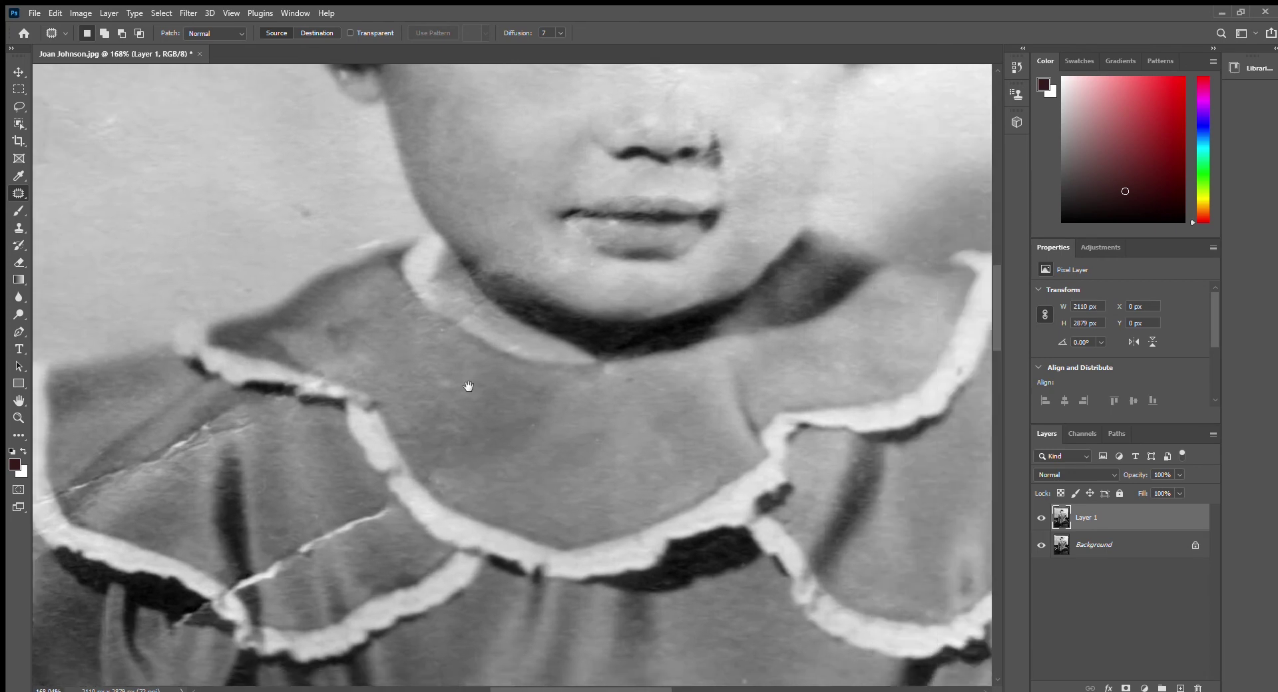
{"action": "mouse_move", "coordinate": [233, 401]}
{"action": "left_mouse_down"}
{"action": "mouse_move", "coordinate": [262, 412]}
{"action": "mouse_move", "coordinate": [280, 396]}
{"action": "mouse_move", "coordinate": [131, 357]}
{"action": "left_mouse_up"}
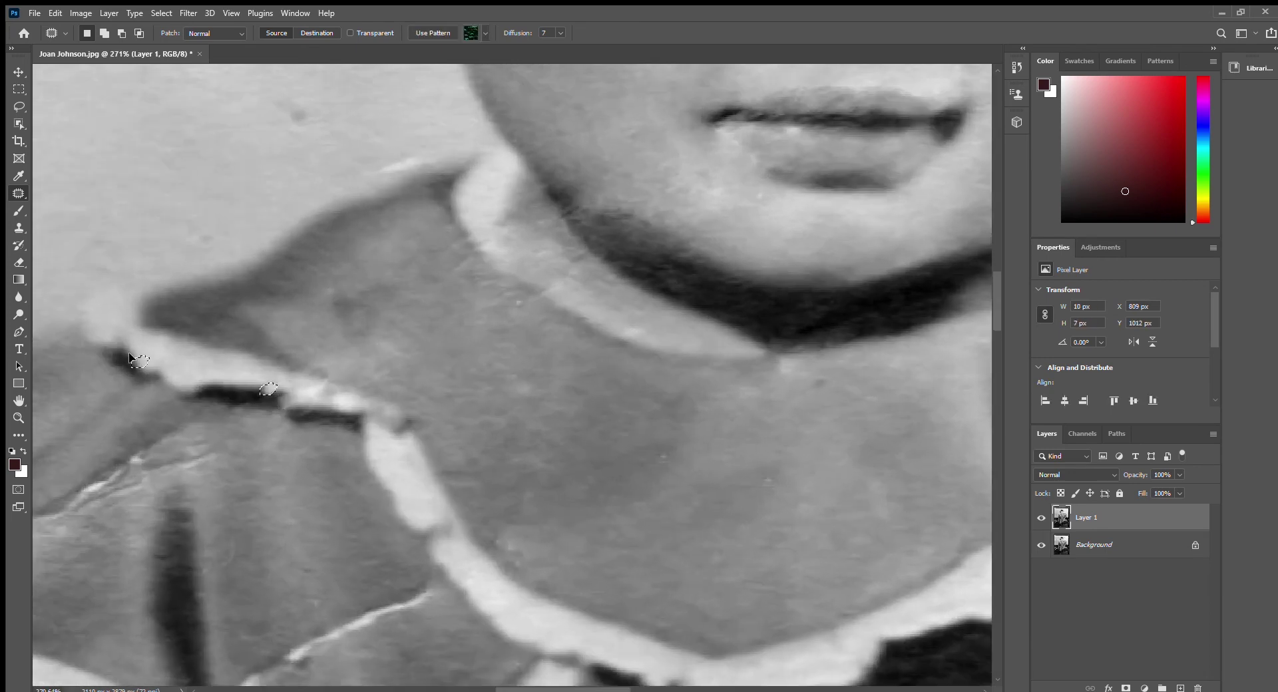
{"action": "key", "text": "ctrl+d"}
Patch the crease lines crossing the lower left collar trim and the backdrop beside the left shoulder.
{"action": "scroll", "coordinate": [144, 368], "scroll_direction": "down", "scroll_amount": 8}
{"action": "scroll", "coordinate": [175, 406], "scroll_direction": "up", "scroll_amount": 6}
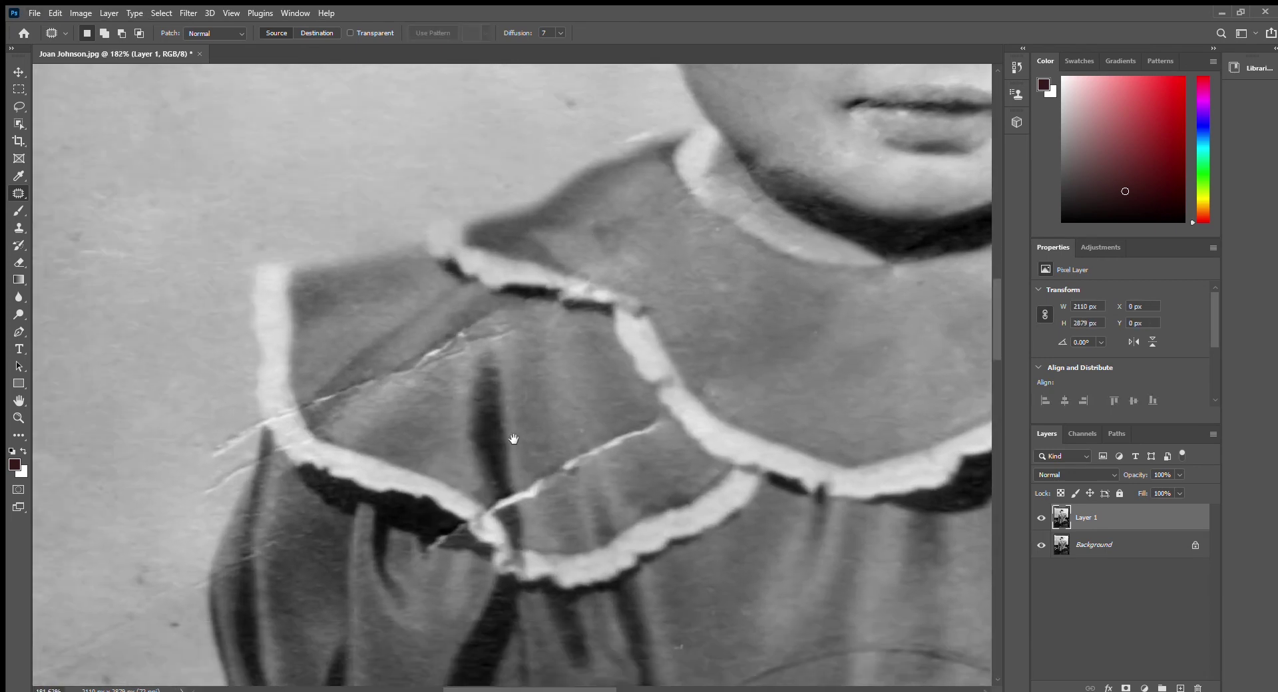
{"action": "left_click_drag", "start_coordinate": [513, 445], "coordinate": [515, 404]}
{"action": "mouse_move", "coordinate": [259, 370]}
{"action": "left_mouse_down"}
{"action": "mouse_move", "coordinate": [203, 407]}
{"action": "mouse_move", "coordinate": [313, 360]}
{"action": "mouse_move", "coordinate": [287, 335]}
{"action": "left_mouse_up"}
{"action": "key", "text": "ctrl+d"}
{"action": "mouse_move", "coordinate": [224, 393]}
{"action": "left_mouse_down"}
{"action": "mouse_move", "coordinate": [197, 425]}
{"action": "mouse_move", "coordinate": [237, 410]}
{"action": "left_mouse_up"}
{"action": "left_click_drag", "start_coordinate": [220, 420], "coordinate": [154, 352]}
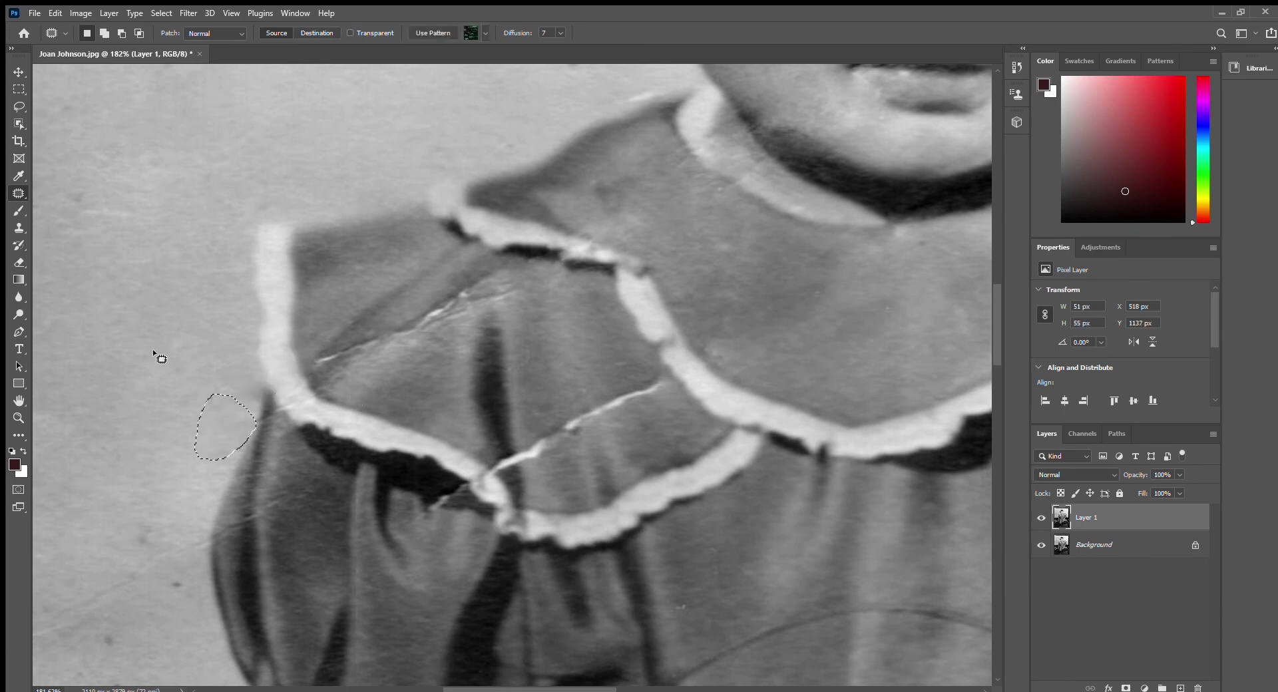
{"action": "key", "text": "ctrl+d"}
Patch the upper diagonal crease across the fabric of the lower left collar panel.
{"action": "mouse_move", "coordinate": [299, 406]}
{"action": "left_mouse_down"}
{"action": "mouse_move", "coordinate": [438, 321]}
{"action": "mouse_move", "coordinate": [347, 341]}
{"action": "left_mouse_up"}
{"action": "mouse_move", "coordinate": [401, 326]}
{"action": "left_mouse_down"}
{"action": "mouse_move", "coordinate": [408, 302]}
{"action": "mouse_move", "coordinate": [420, 321]}
{"action": "mouse_move", "coordinate": [418, 304]}
{"action": "left_mouse_up"}
{"action": "key", "text": "ctrl+d"}
{"action": "left_click_drag", "start_coordinate": [451, 303], "coordinate": [448, 306]}
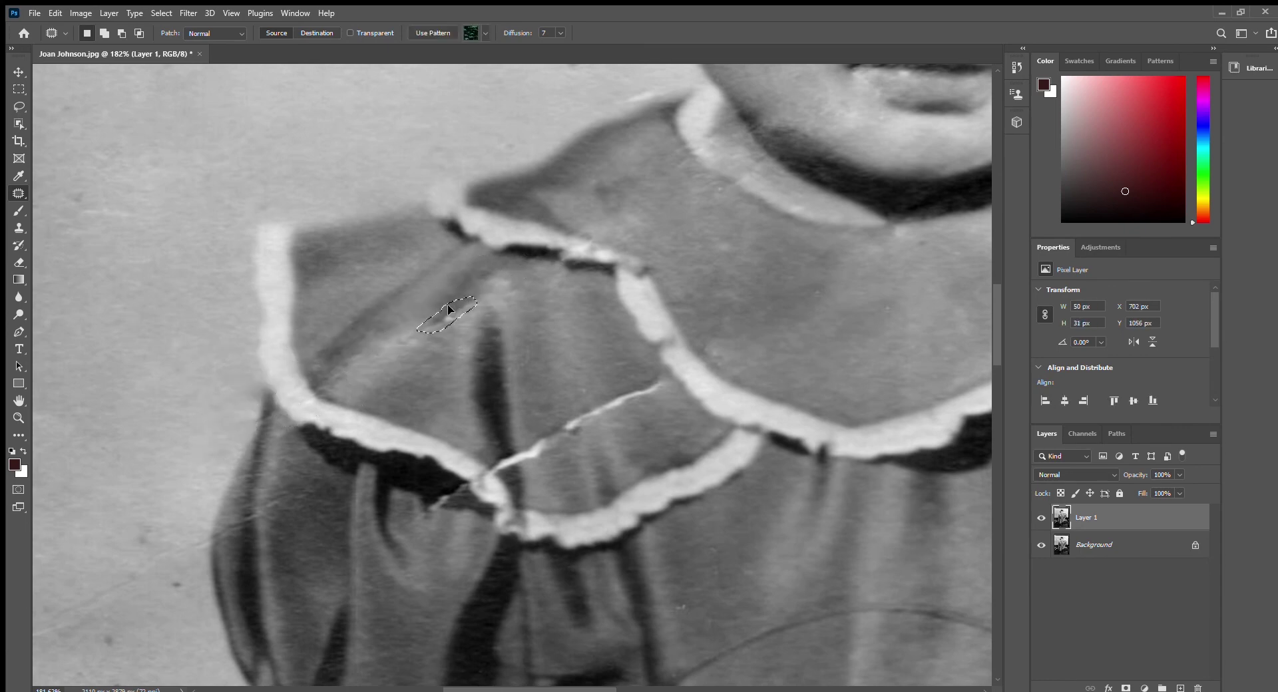
Patch the remaining white diagonal crease across the lower left collar panel, down to the trim and the dark shadow beside it.
{"action": "mouse_move", "coordinate": [659, 375]}
{"action": "left_mouse_down"}
{"action": "mouse_move", "coordinate": [624, 385]}
{"action": "mouse_move", "coordinate": [658, 381]}
{"action": "left_mouse_up"}
{"action": "left_click_drag", "start_coordinate": [589, 420], "coordinate": [585, 398]}
{"action": "mouse_move", "coordinate": [520, 445]}
{"action": "left_mouse_down"}
{"action": "mouse_move", "coordinate": [489, 448]}
{"action": "mouse_move", "coordinate": [521, 444]}
{"action": "left_mouse_up"}
{"action": "left_click_drag", "start_coordinate": [504, 466], "coordinate": [504, 468]}
{"action": "left_click_drag", "start_coordinate": [494, 469], "coordinate": [500, 477]}
Patch the diagonal crease running across the lower left of the pale backdrop, just above the dark bench.
{"action": "scroll", "coordinate": [500, 476], "scroll_direction": "down", "scroll_amount": 6}
{"action": "scroll", "coordinate": [216, 435], "scroll_direction": "up", "scroll_amount": 3}
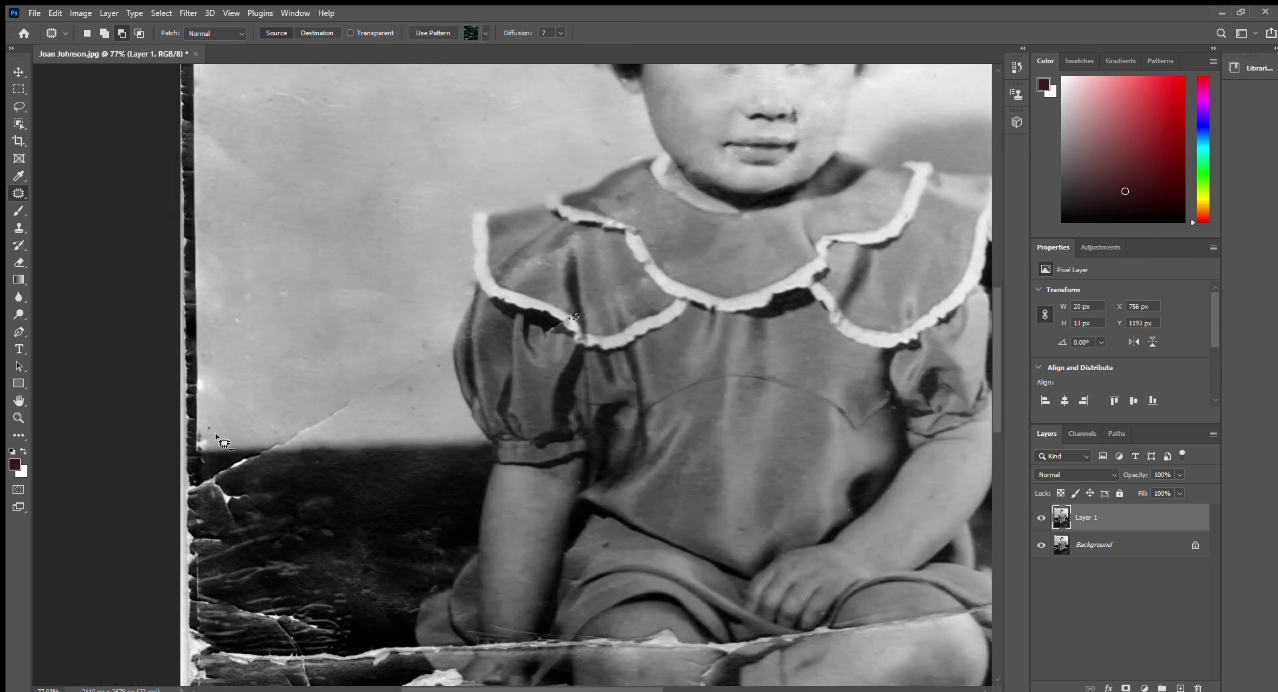
{"action": "left_click_drag", "start_coordinate": [378, 396], "coordinate": [304, 437]}
{"action": "left_click_drag", "start_coordinate": [307, 437], "coordinate": [345, 439]}
{"action": "key", "text": "ctrl+d"}
{"action": "scroll", "coordinate": [477, 316], "scroll_direction": "up", "scroll_amount": 4}
{"action": "mouse_move", "coordinate": [393, 391]}
{"action": "left_mouse_down"}
{"action": "mouse_move", "coordinate": [489, 360]}
{"action": "mouse_move", "coordinate": [496, 391]}
{"action": "mouse_move", "coordinate": [316, 455]}
{"action": "left_mouse_up"}
{"action": "key", "text": "ctrl+d"}
Patch the faint crease marks and blemishes on the pale backdrop above the girl's head.
{"action": "scroll", "coordinate": [496, 389], "scroll_direction": "down", "scroll_amount": 6}
{"action": "scroll", "coordinate": [479, 300], "scroll_direction": "down", "scroll_amount": 2}
{"action": "scroll", "coordinate": [463, 145], "scroll_direction": "up", "scroll_amount": 6}
{"action": "mouse_move", "coordinate": [465, 151]}
{"action": "left_mouse_down"}
{"action": "mouse_move", "coordinate": [506, 165]}
{"action": "mouse_move", "coordinate": [479, 160]}
{"action": "left_mouse_up"}
{"action": "left_click_drag", "start_coordinate": [499, 166], "coordinate": [536, 174]}
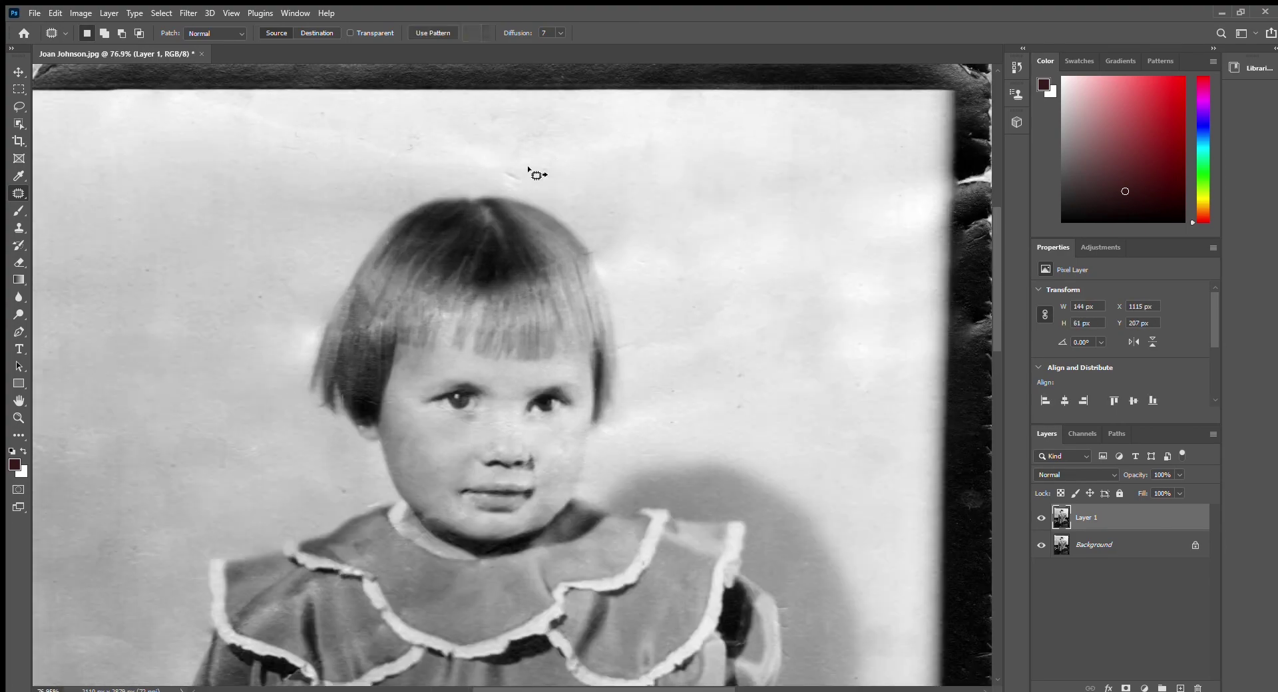
{"action": "left_click_drag", "start_coordinate": [373, 127], "coordinate": [376, 141]}
{"action": "key", "text": "ctrl+d"}
Patch the bright blotch on the backdrop right beside the left edge of the girl's hair, using clean backdrop farther away.
{"action": "scroll", "coordinate": [520, 253], "scroll_direction": "down", "scroll_amount": 5}
{"action": "scroll", "coordinate": [402, 304], "scroll_direction": "up", "scroll_amount": 7}
{"action": "mouse_move", "coordinate": [446, 248]}
{"action": "left_mouse_down"}
{"action": "mouse_move", "coordinate": [425, 320]}
{"action": "mouse_move", "coordinate": [445, 249]}
{"action": "left_mouse_up"}
{"action": "left_click_drag", "start_coordinate": [447, 288], "coordinate": [80, 550]}
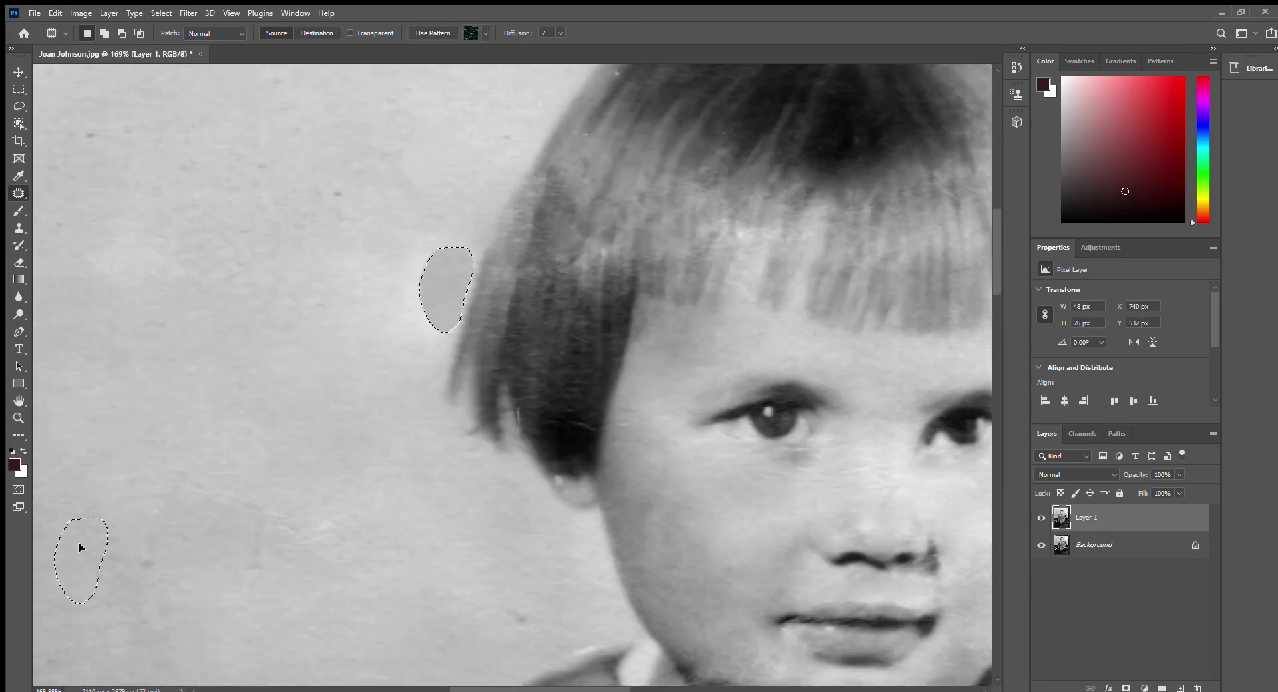
{"action": "key", "text": "ctrl+d"}
Even out the remaining blotchy backdrop around the left side of the hair with further patches, leaving nothing selected.
{"action": "scroll", "coordinate": [410, 375], "scroll_direction": "down", "scroll_amount": 8}
{"action": "scroll", "coordinate": [437, 308], "scroll_direction": "up", "scroll_amount": 4}
{"action": "left_click_drag", "start_coordinate": [452, 387], "coordinate": [442, 363]}
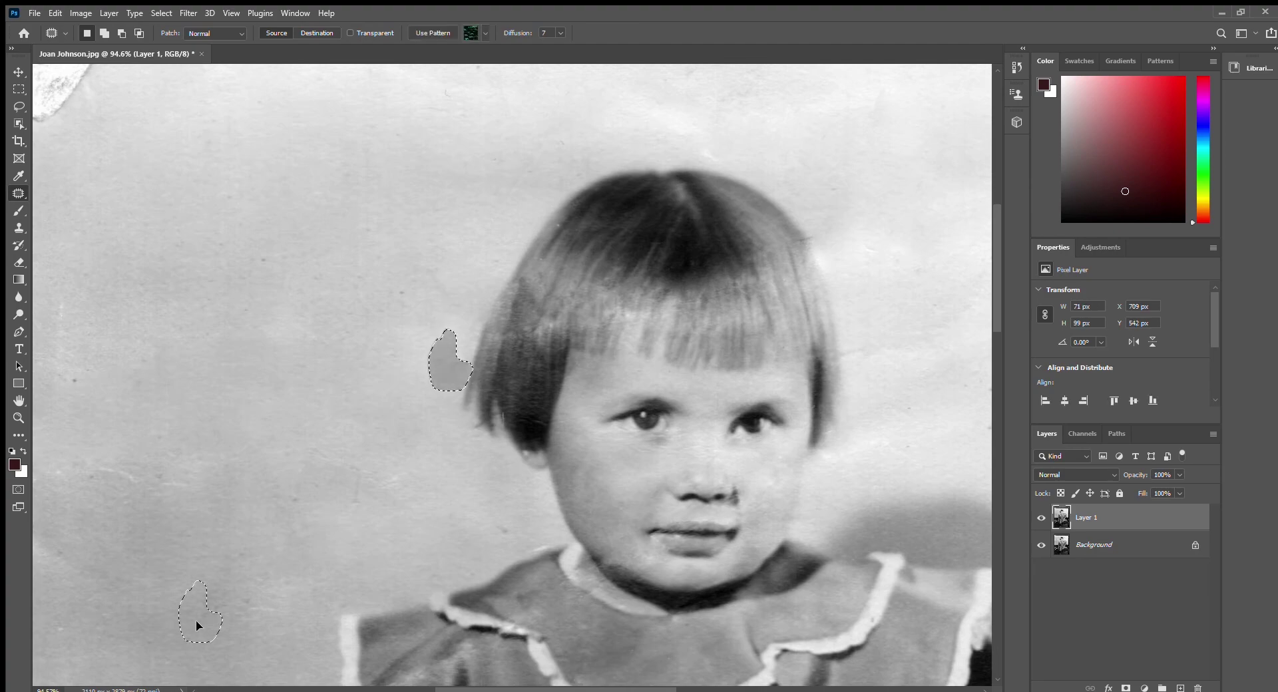
{"action": "scroll", "coordinate": [442, 363], "scroll_direction": "down", "scroll_amount": 3}
{"action": "scroll", "coordinate": [405, 264], "scroll_direction": "up", "scroll_amount": 5}
{"action": "left_click_drag", "start_coordinate": [405, 265], "coordinate": [426, 267]}
{"action": "left_click_drag", "start_coordinate": [425, 278], "coordinate": [434, 227]}
{"action": "key", "text": "ctrl+d"}
Compare the whole photo before and after the repair by toggling the visibility of Layer 1, leaving the layer visible.
{"action": "scroll", "coordinate": [471, 331], "scroll_direction": "down", "scroll_amount": 6}
{"action": "left_click", "coordinate": [1041, 519]}
{"action": "left_click", "coordinate": [1042, 519]}
{"action": "key", "text": "ctrl+0"}
{"action": "left_click", "coordinate": [1042, 519]}
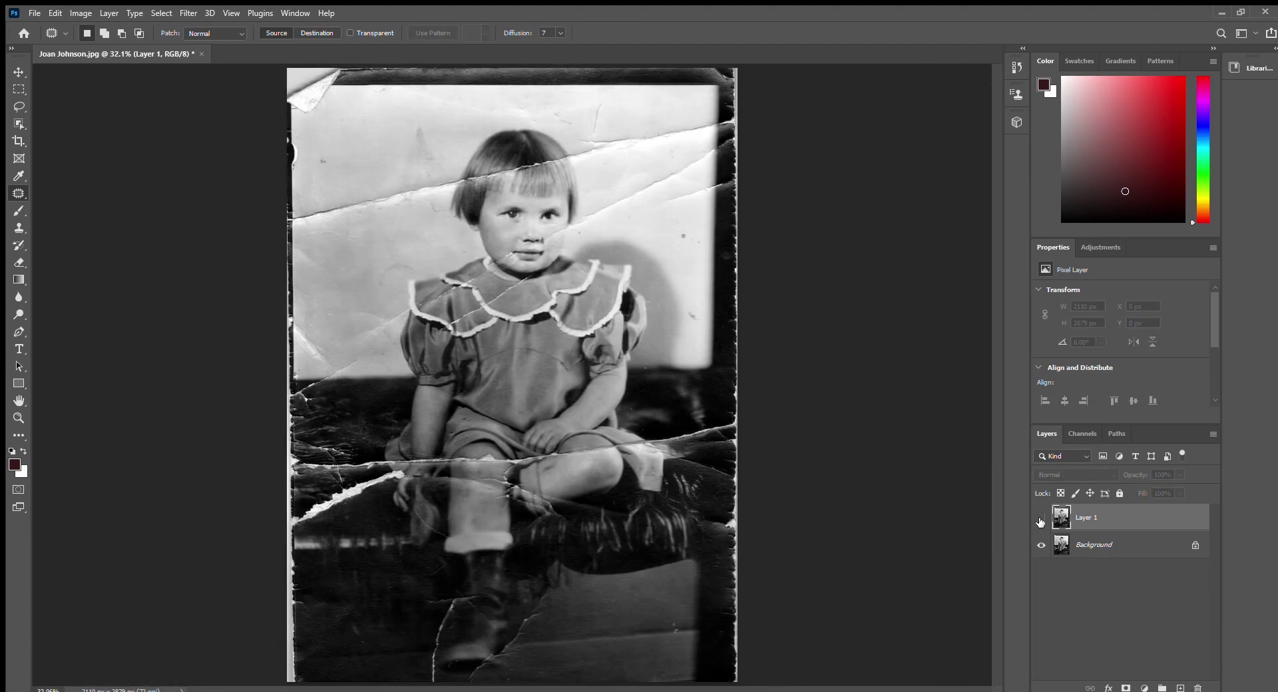
{"action": "left_click", "coordinate": [1041, 520]}
{"action": "left_click", "coordinate": [1040, 521]}
{"action": "left_click", "coordinate": [1041, 521]}
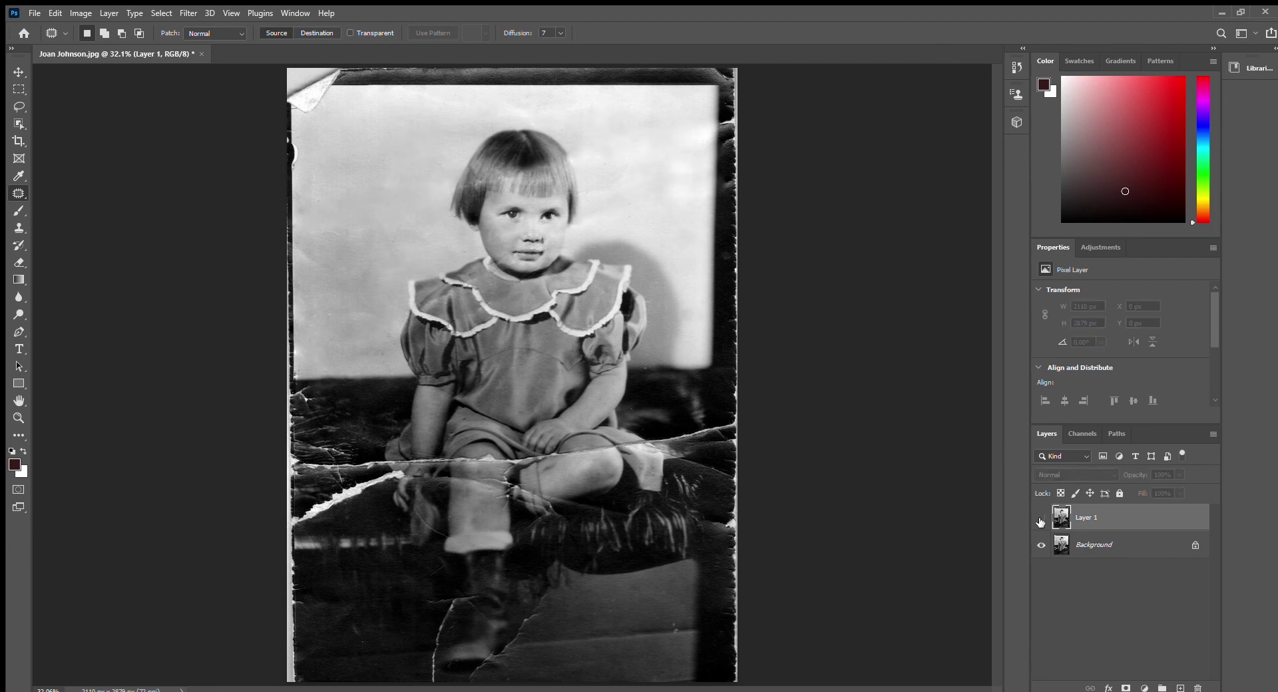
{"action": "left_click", "coordinate": [1040, 521]}
{"action": "left_click", "coordinate": [1041, 522]}
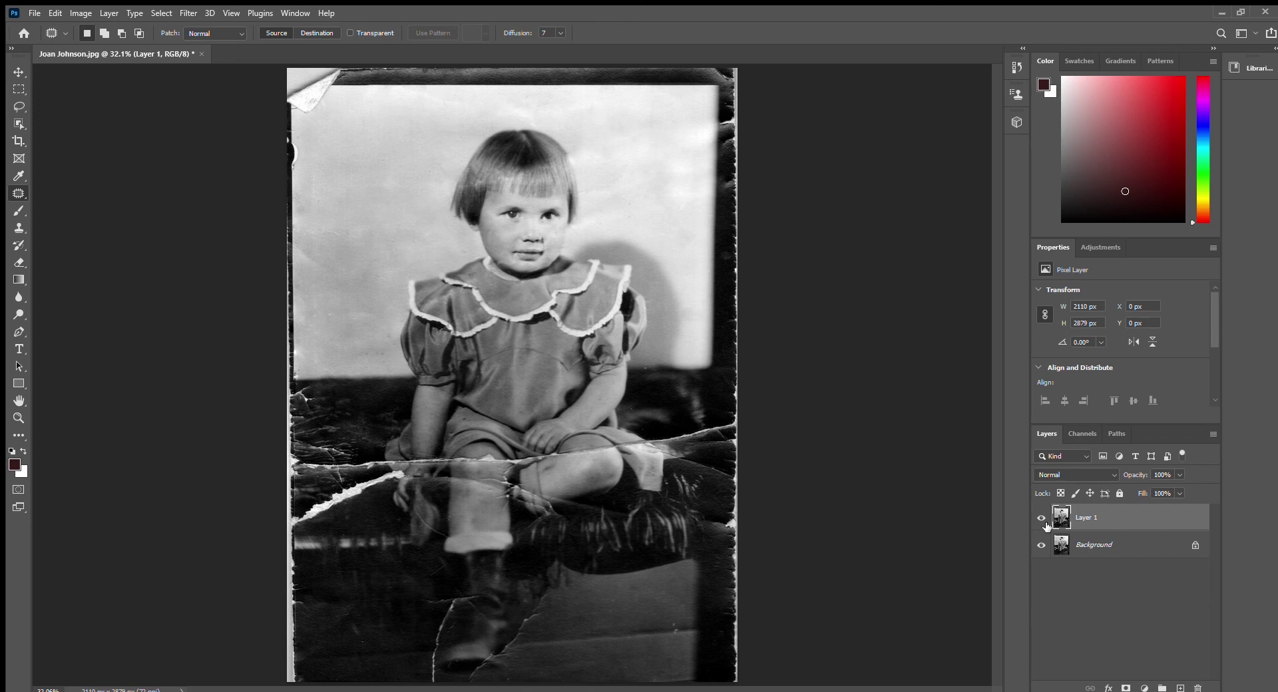
{"action": "left_click", "coordinate": [1042, 519]}
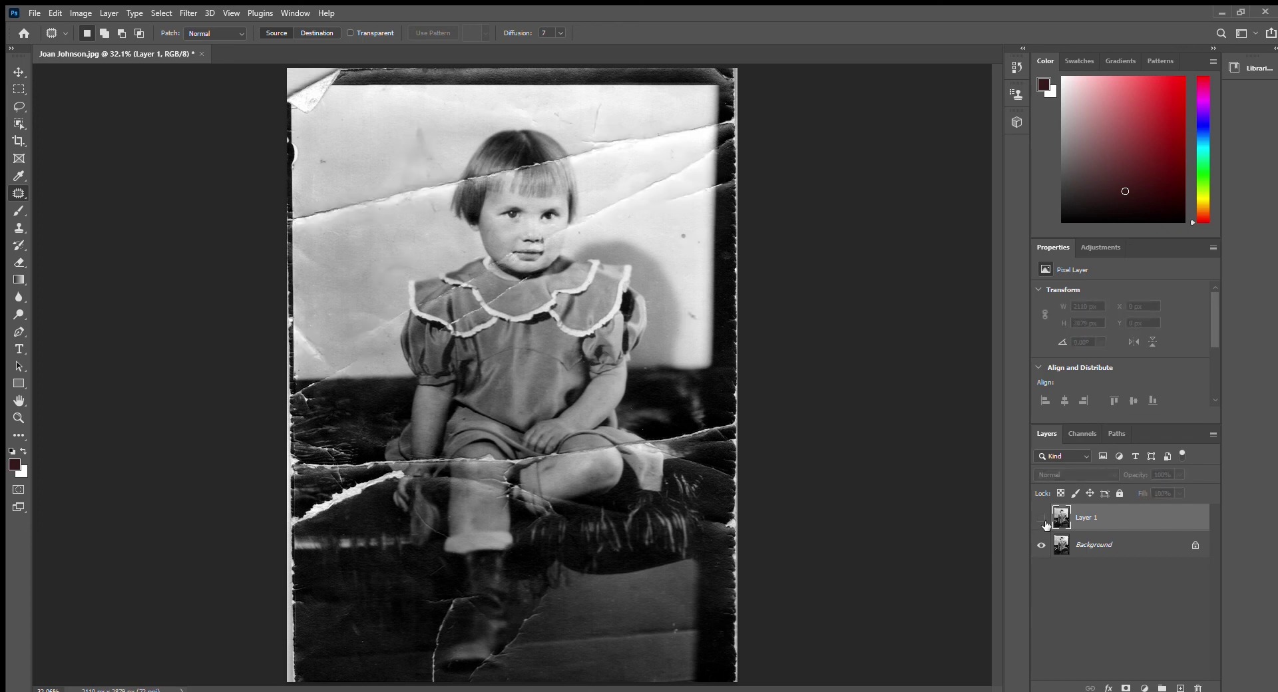
{"action": "left_click", "coordinate": [1043, 523]}
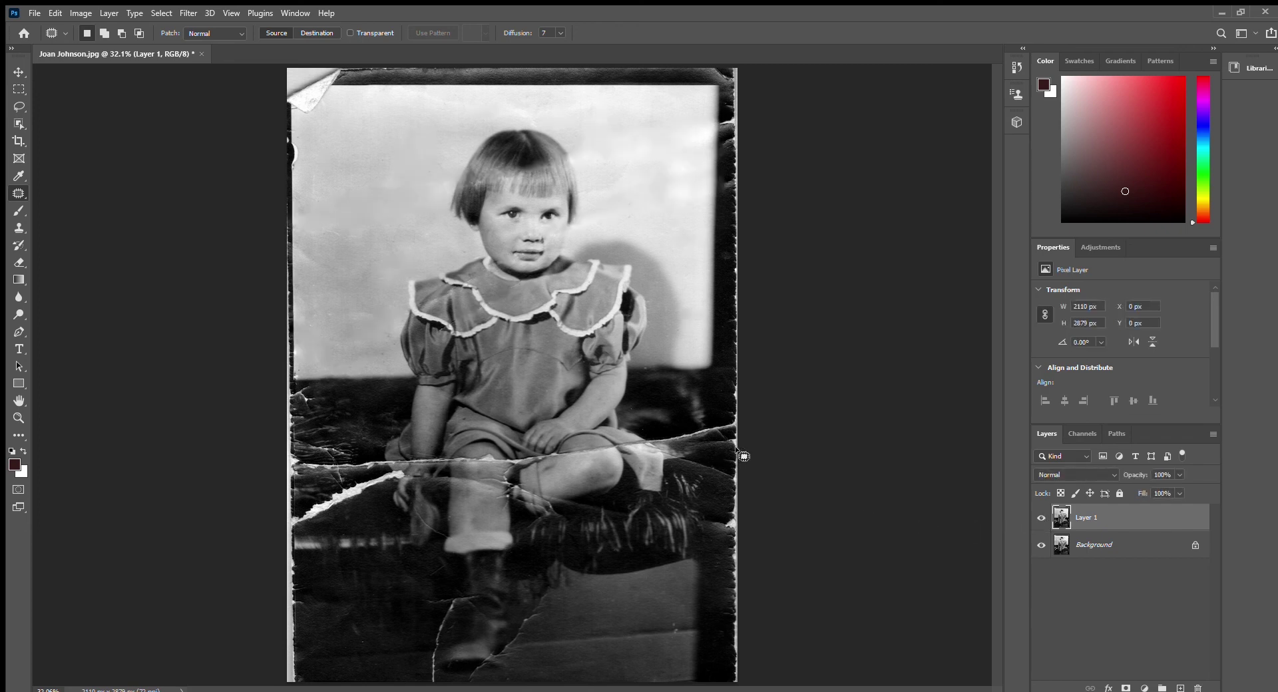